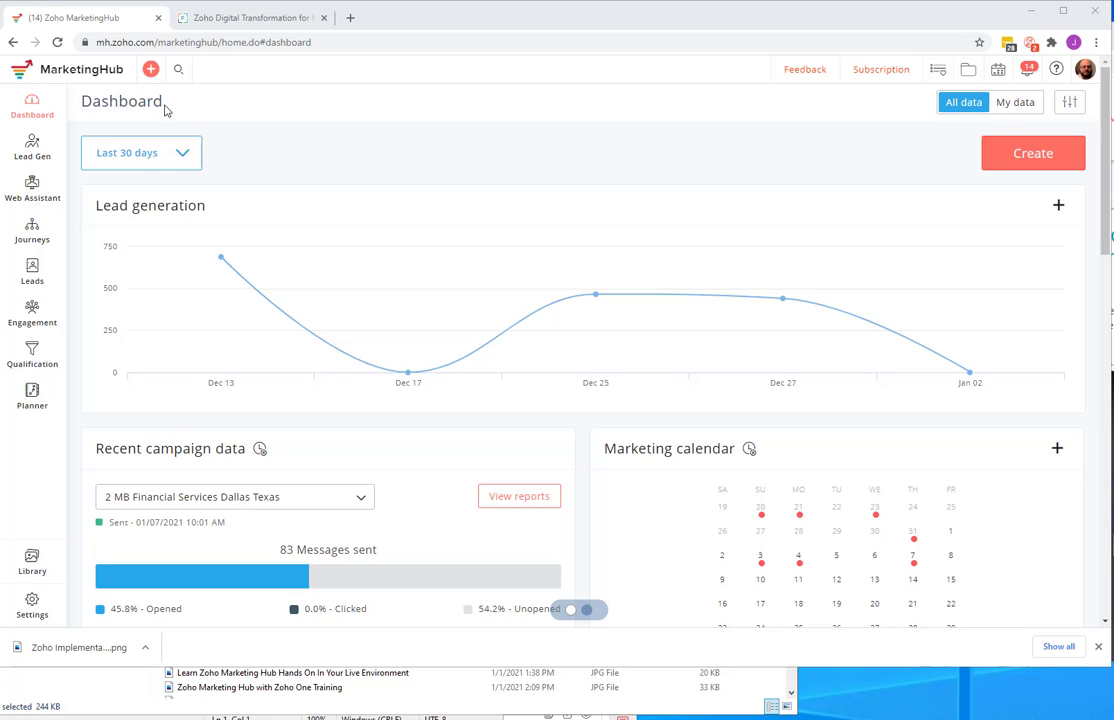
Start a new engagement pop-up among the smart pop-ups of the fburgcrm.com website
click(30, 186)
click(105, 188)
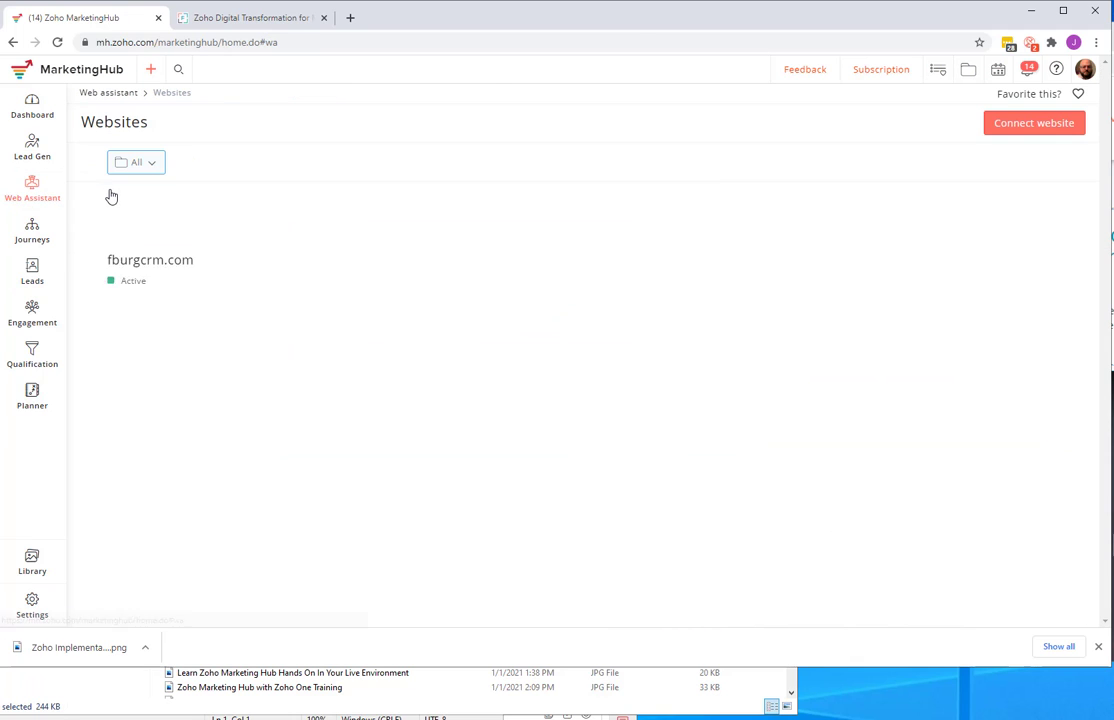
click(151, 206)
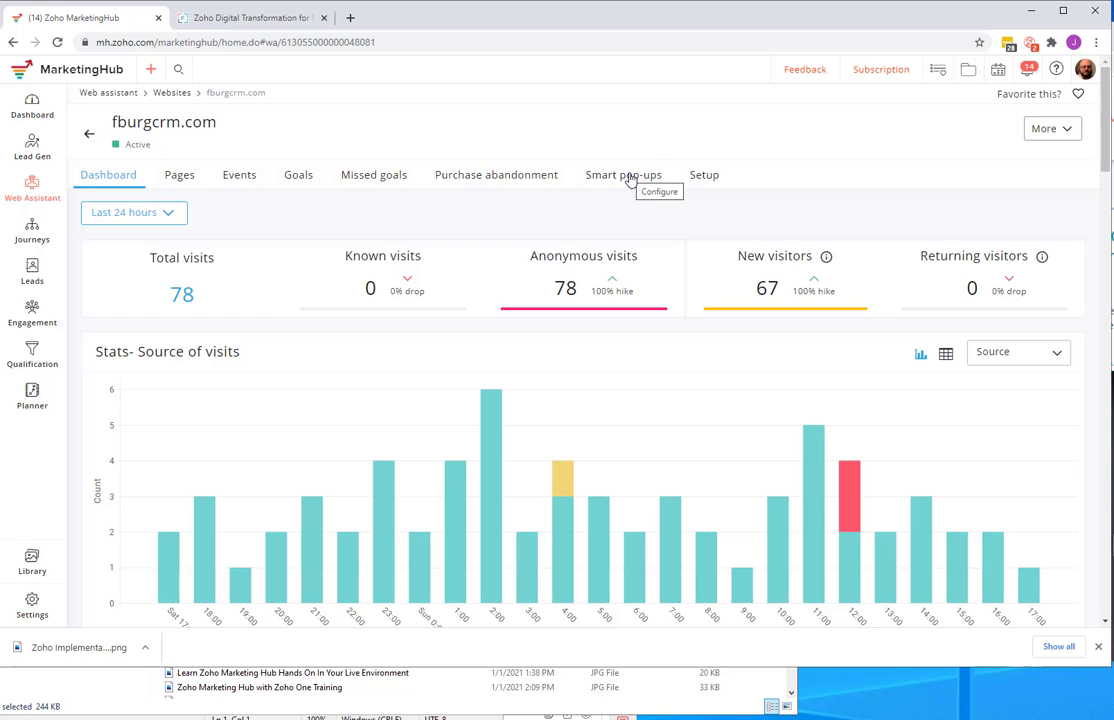
click(629, 177)
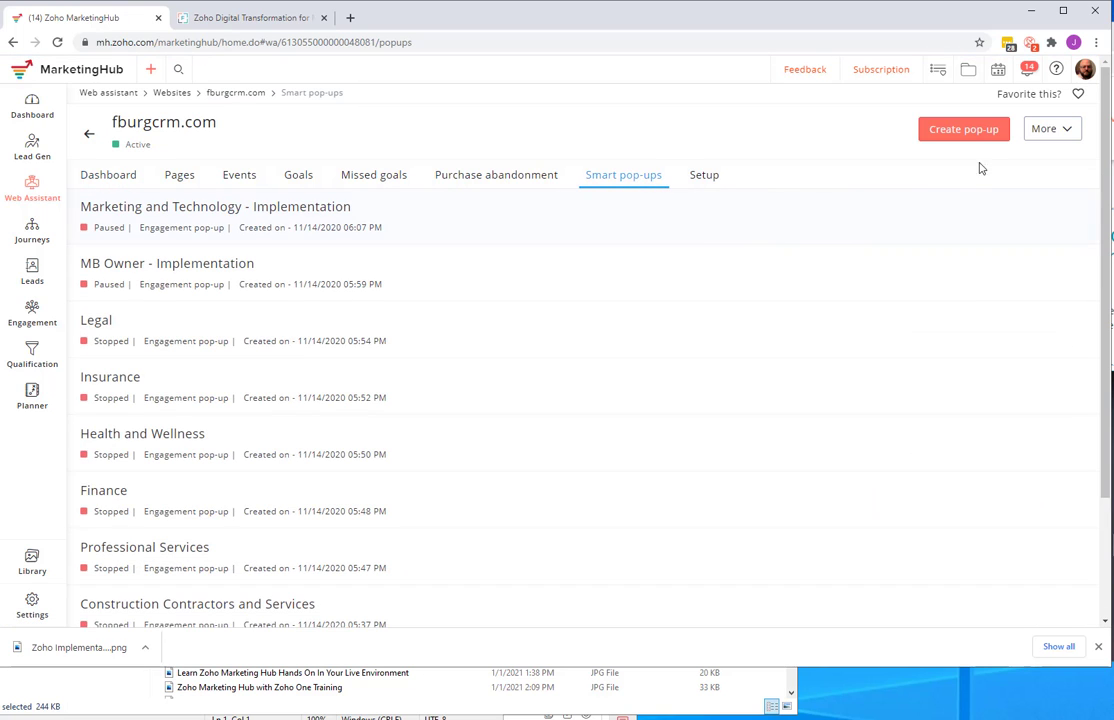
click(994, 129)
mouse_move(734, 241)
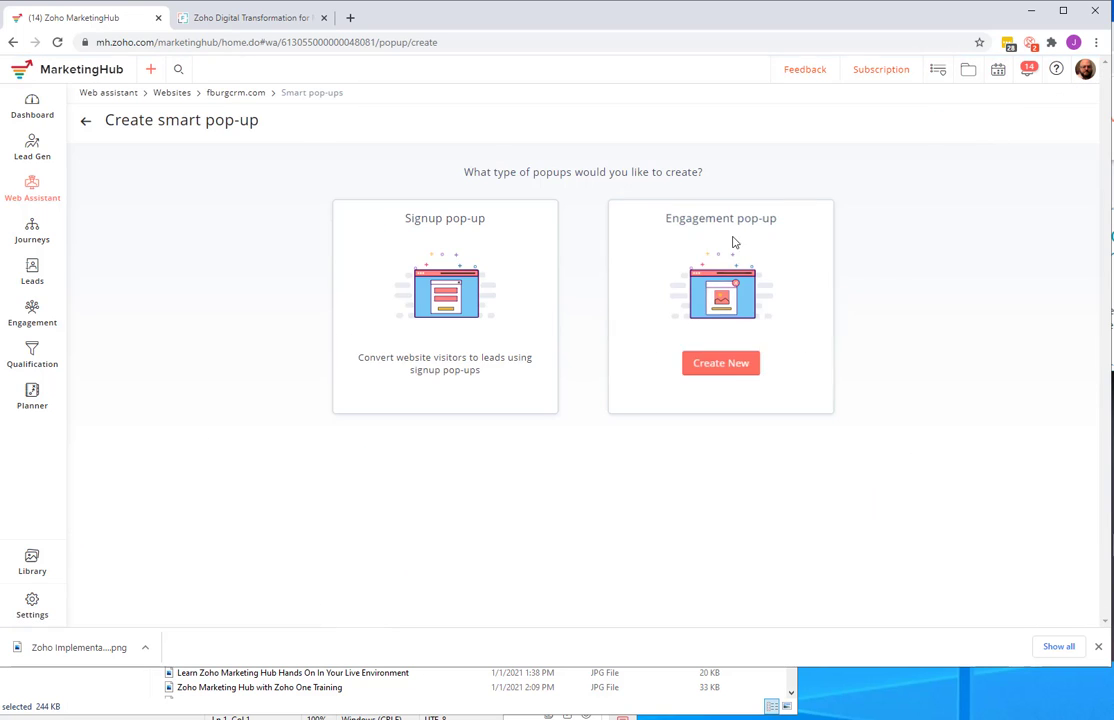
click(716, 367)
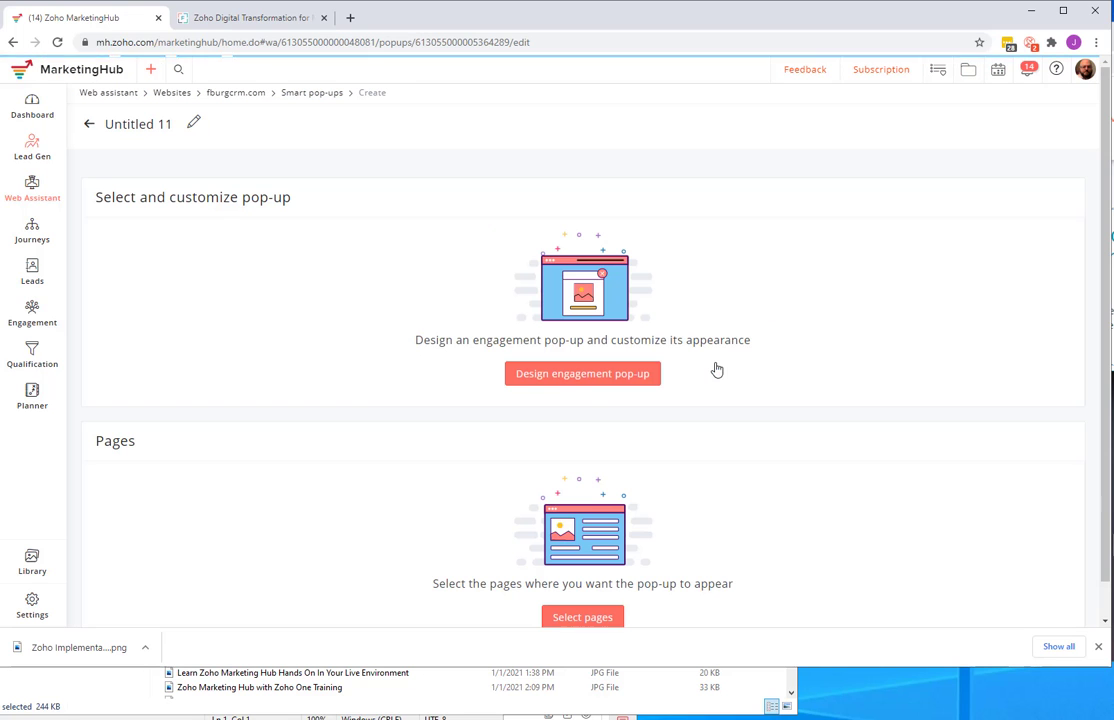
Base the pop-up's design on the regular template "Join the webinar to receive tips from design experts."
click(590, 376)
scroll(457, 373, down, 3)
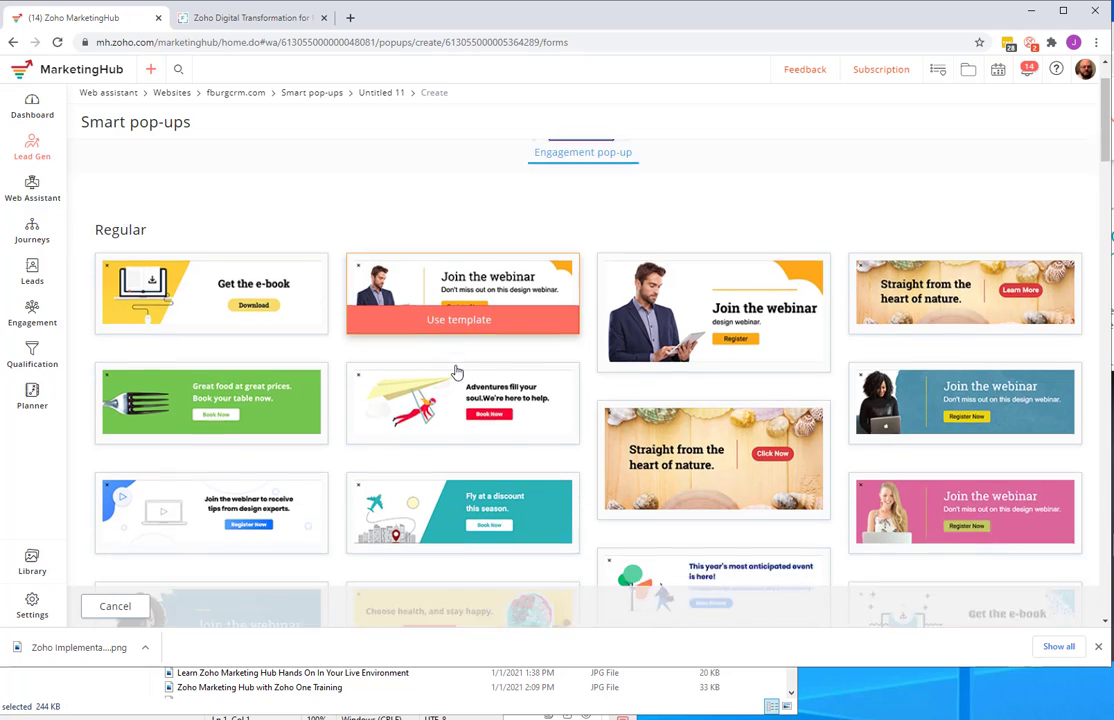
mouse_move(250, 388)
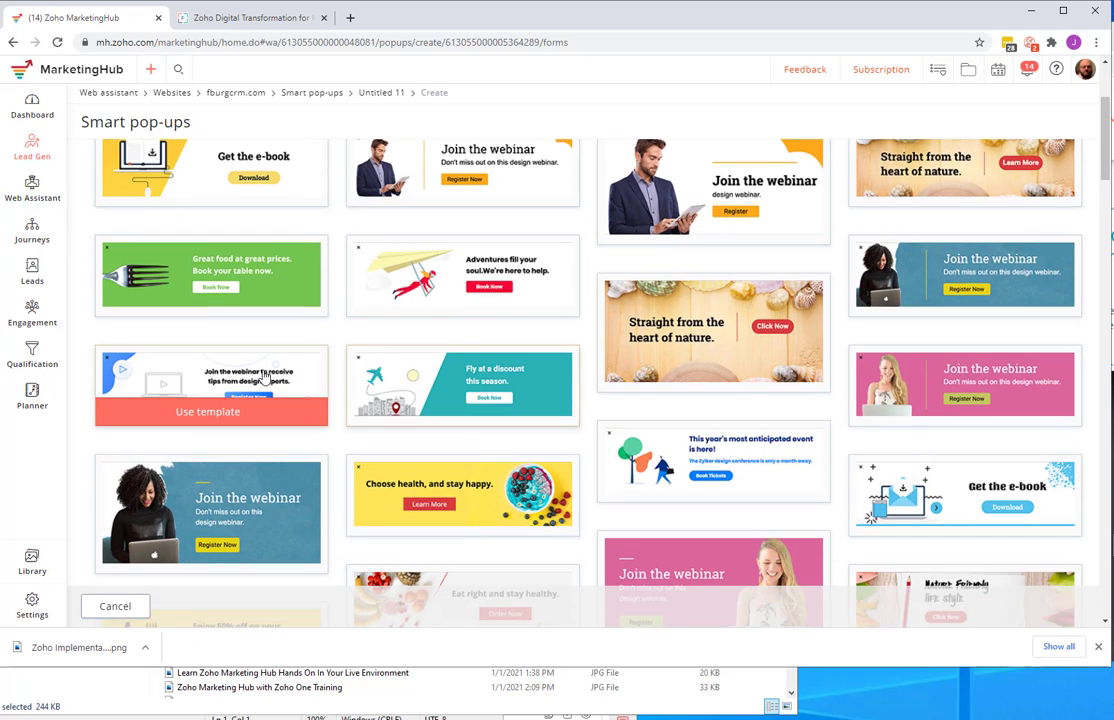
click(213, 411)
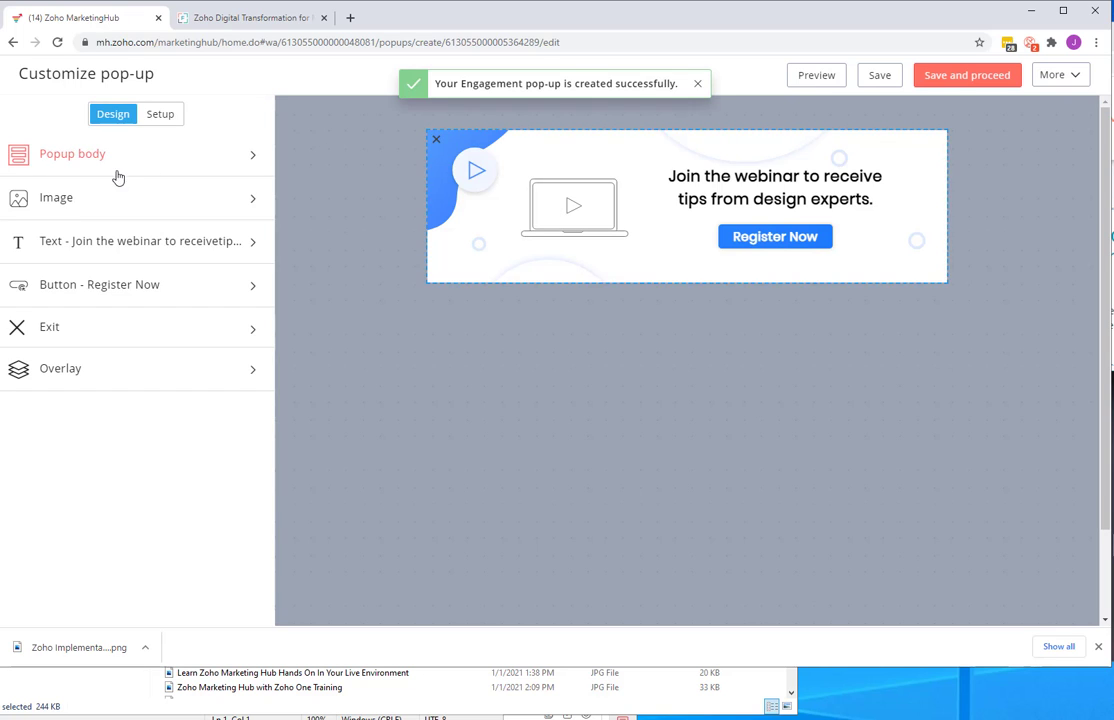
Replace the pop-up's headline text with "Book a consultation with us! We help micro business owners realize their Zoho investment"
click(737, 167)
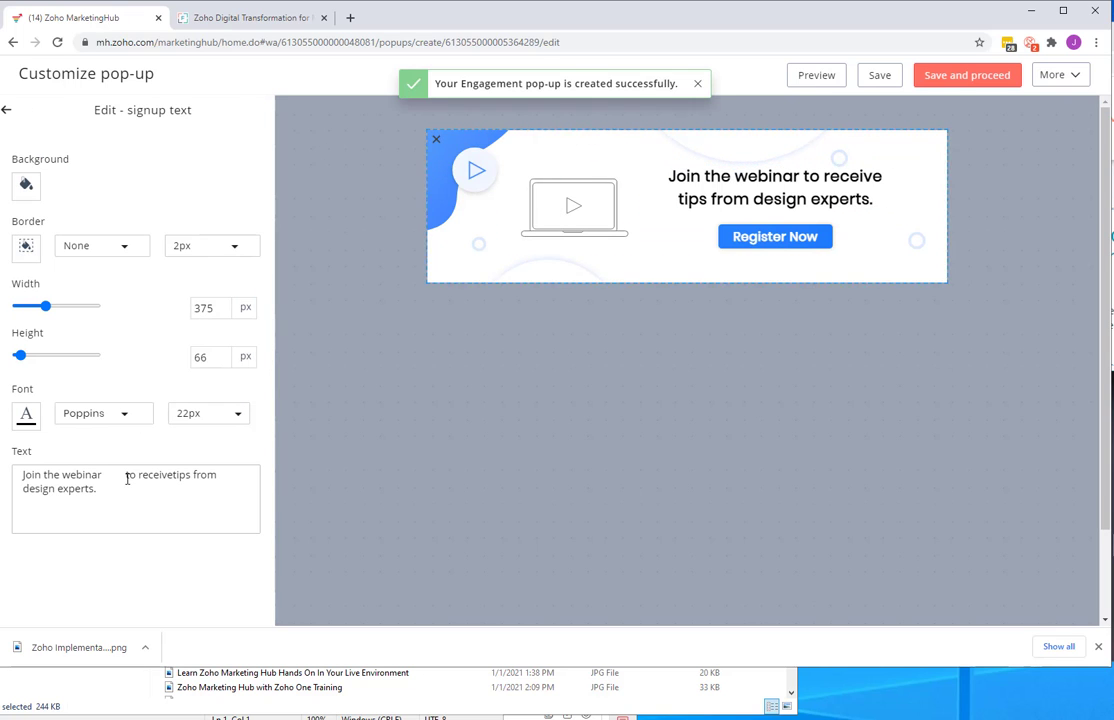
drag(127, 491, 13, 472)
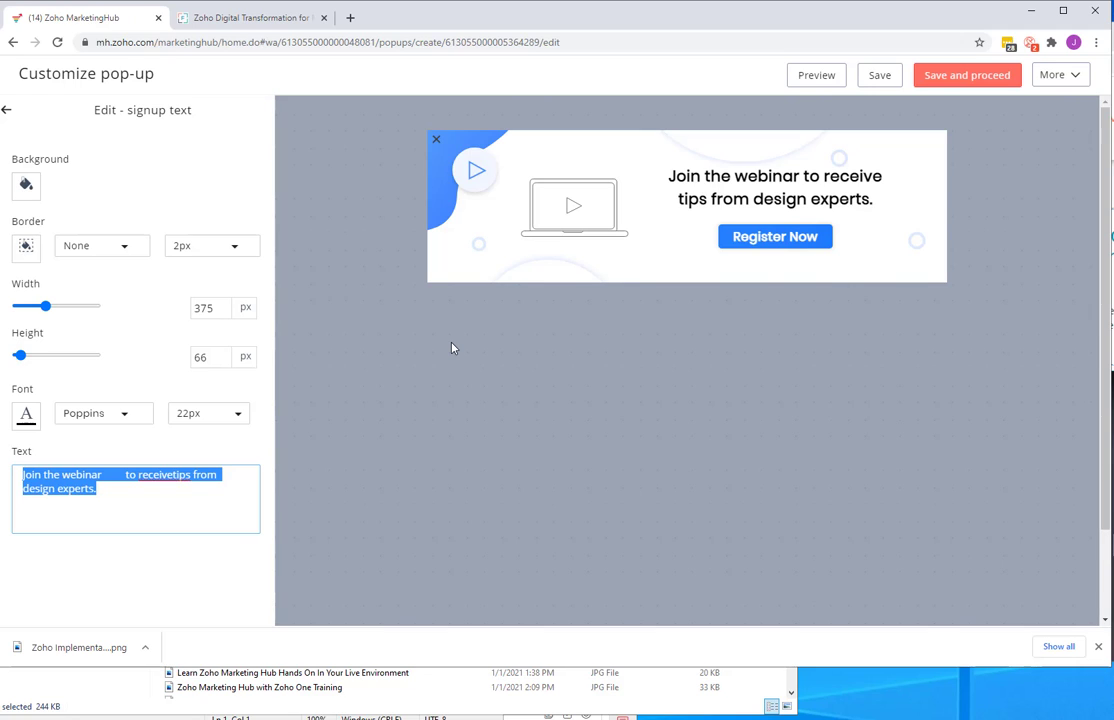
text(Book a cons)
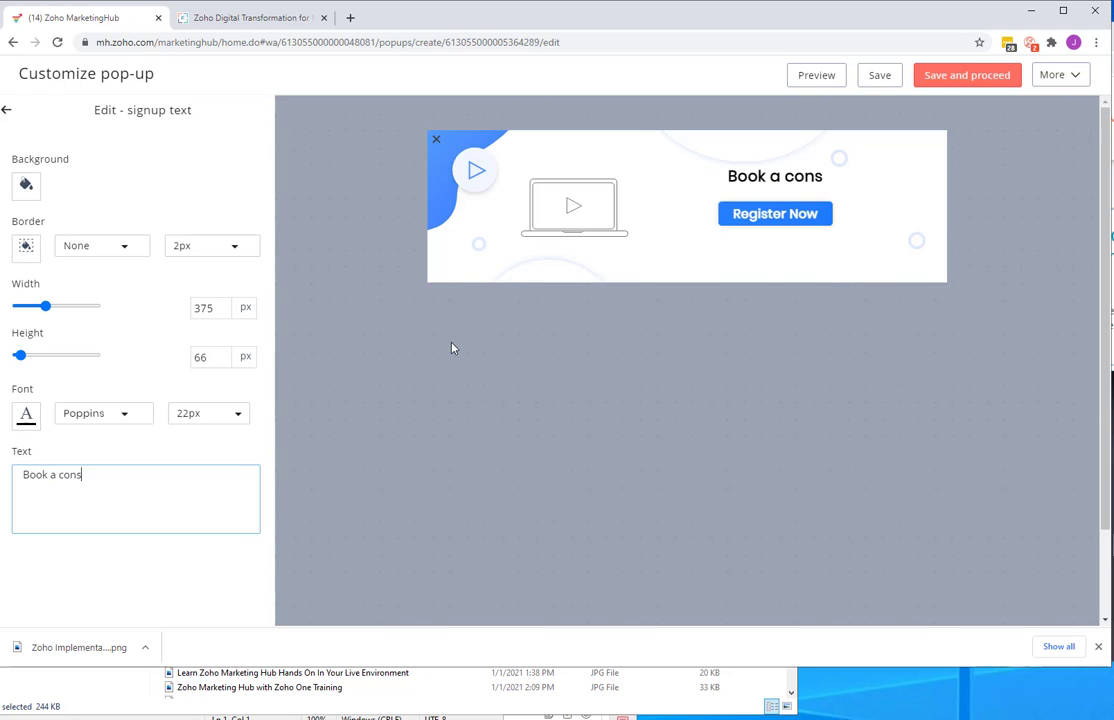
text(ultation with)
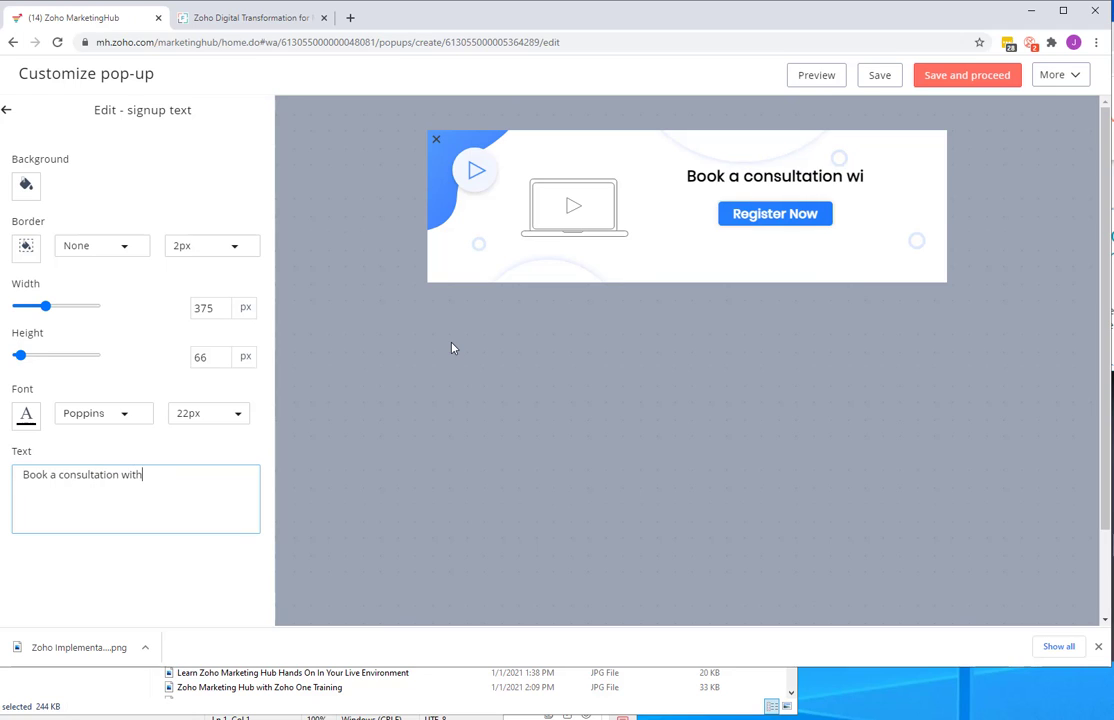
text( us)
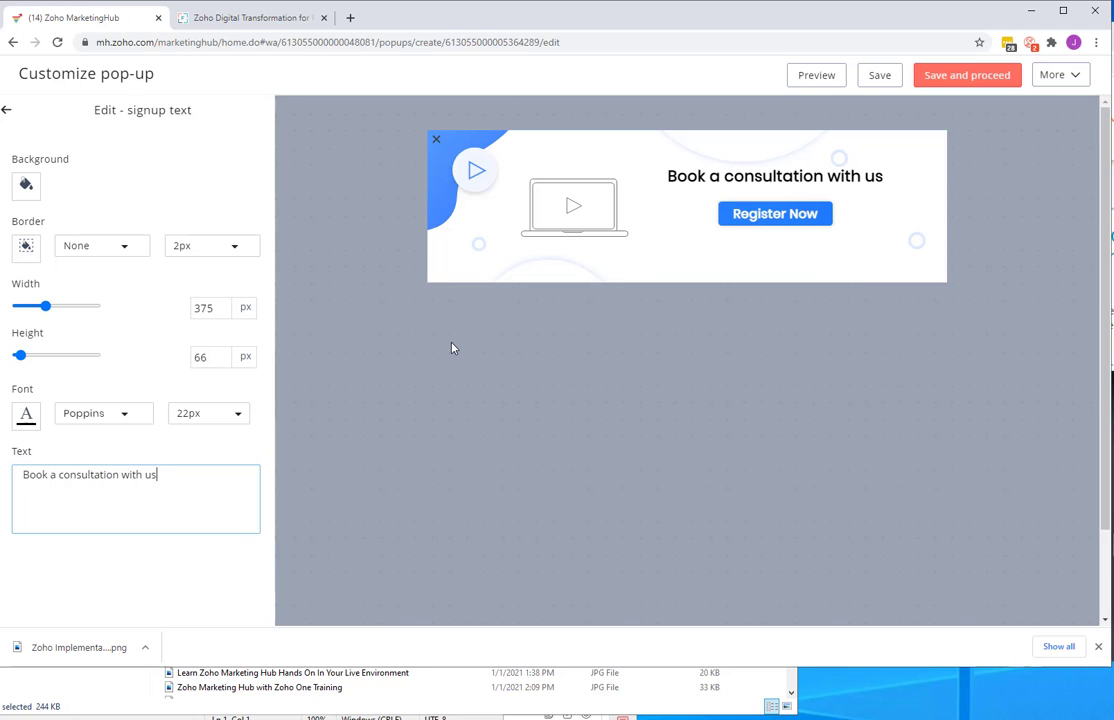
text(! We h)
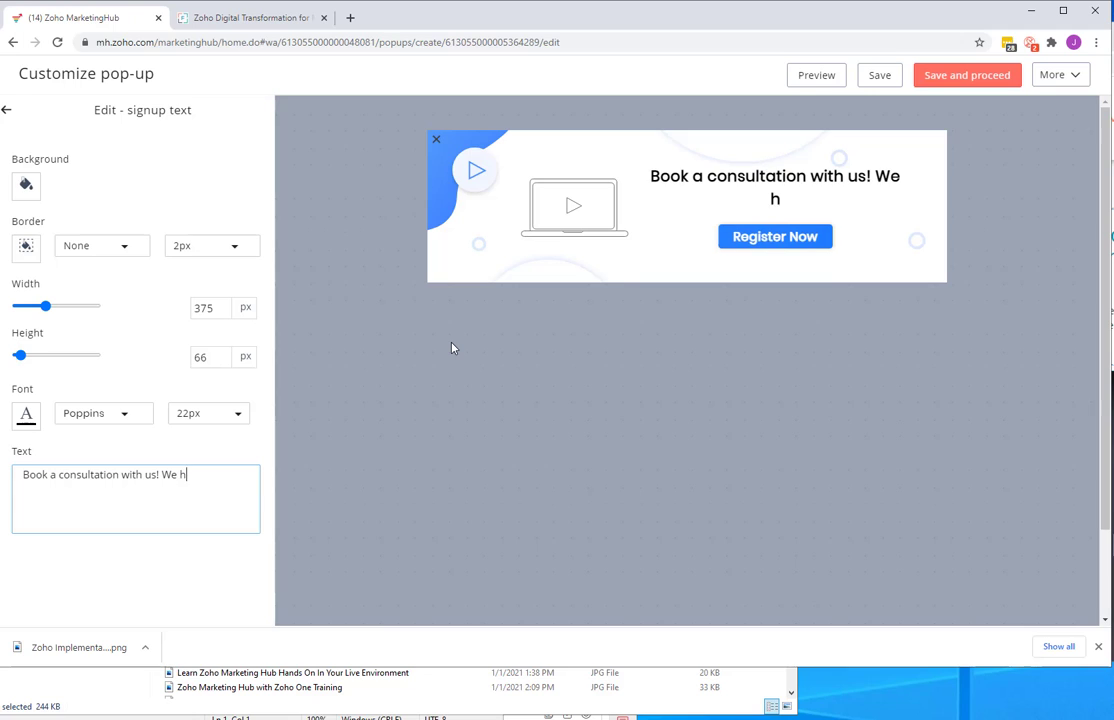
text(elp micr)
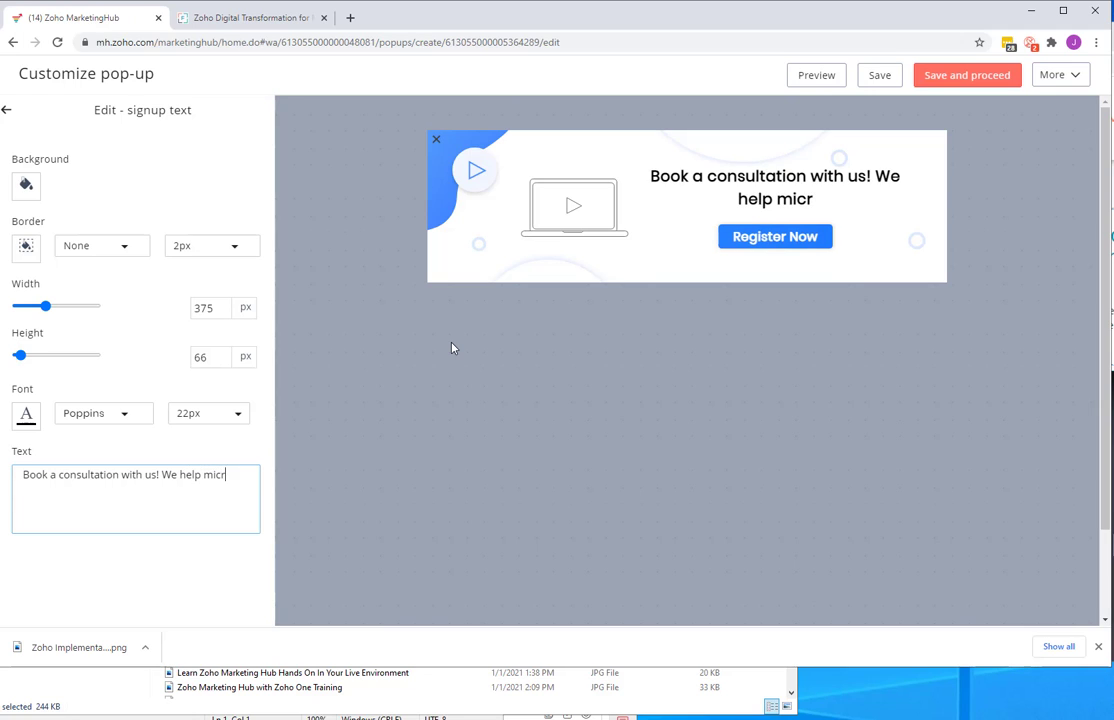
text(o busi)
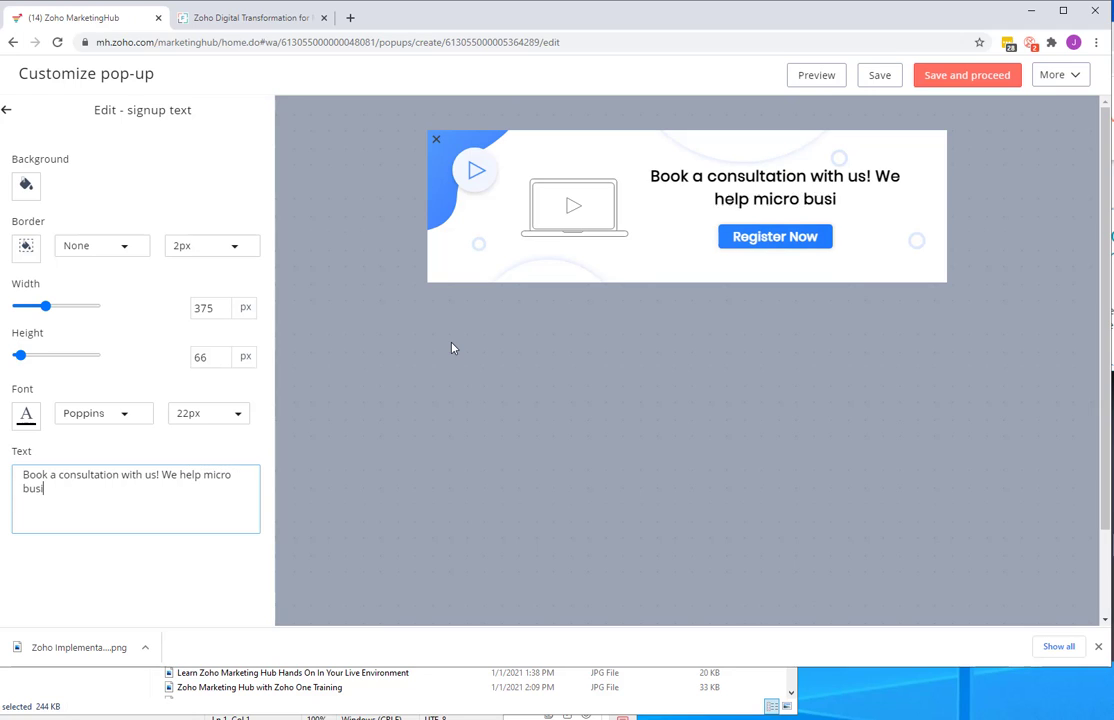
text(ness owners real)
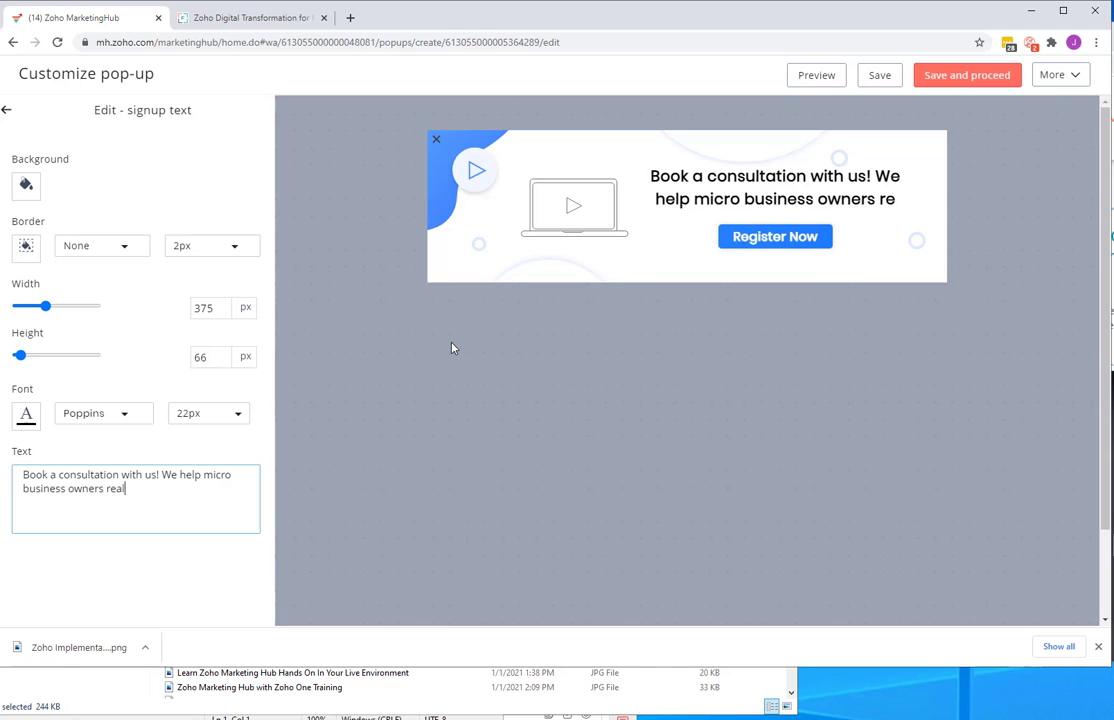
text(ize their)
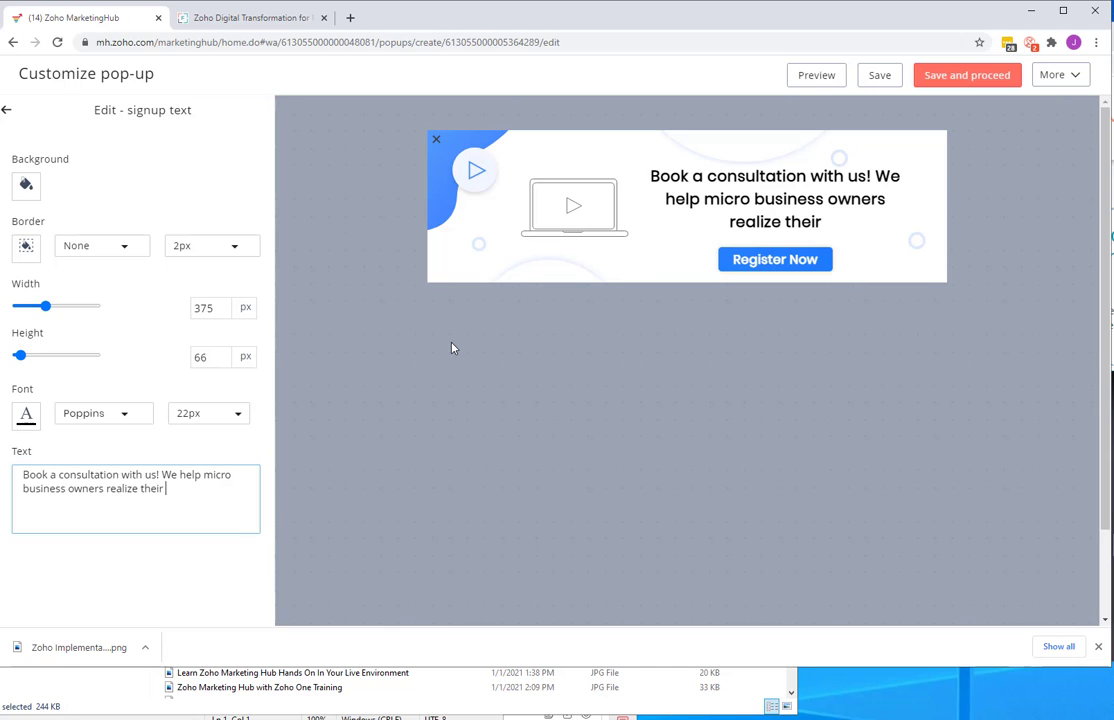
text( Zoh )
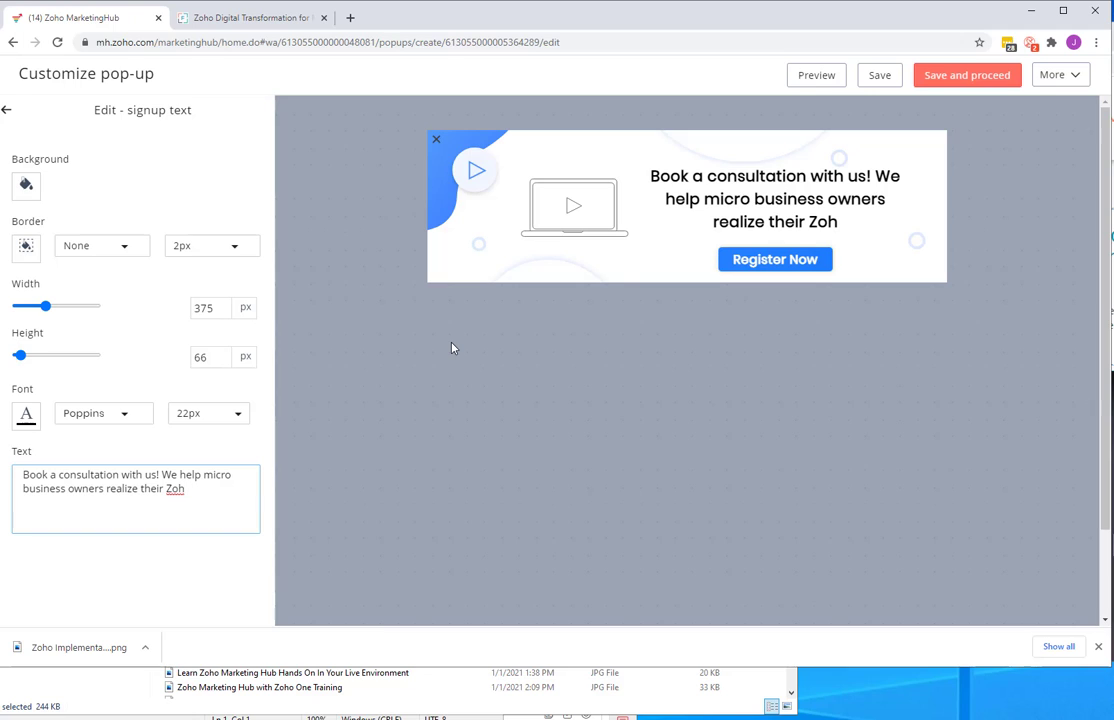
text(o investment)
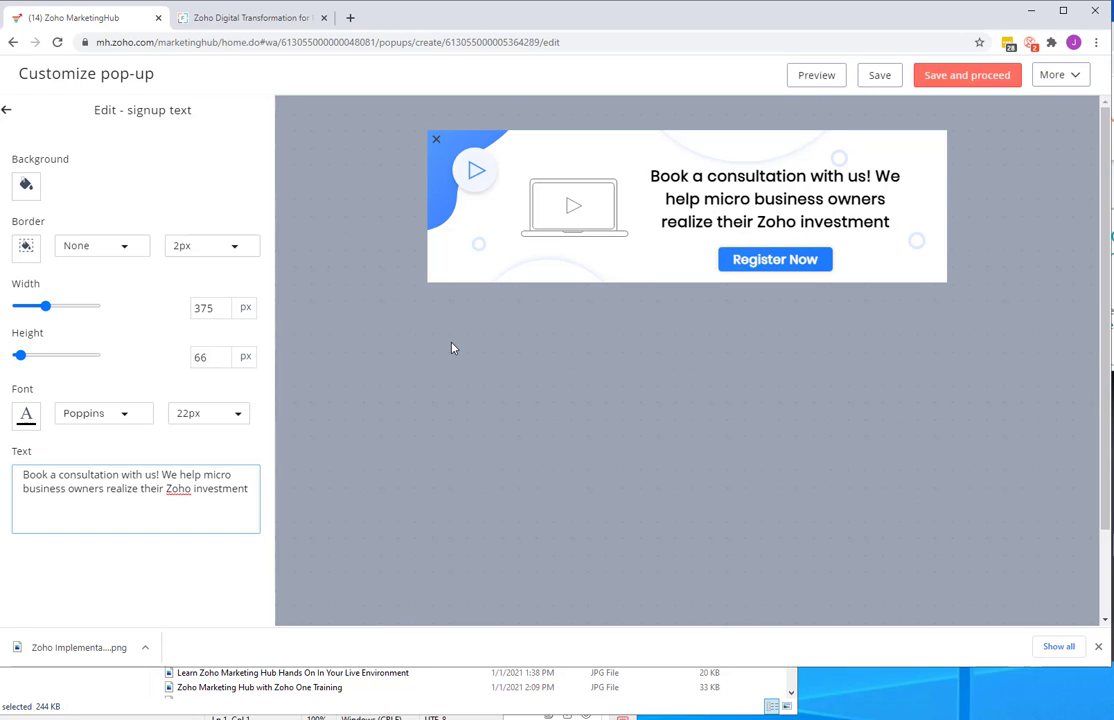
text( a)
key(BackSpace)
key(BackSpace)
click(938, 80)
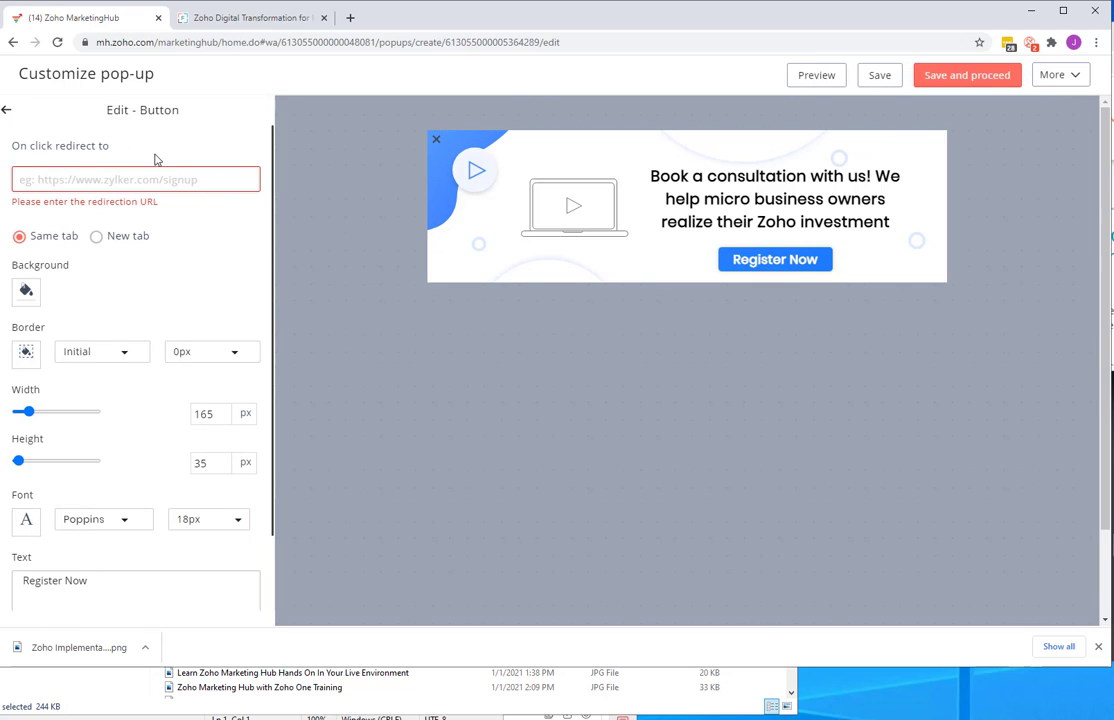
click(130, 185)
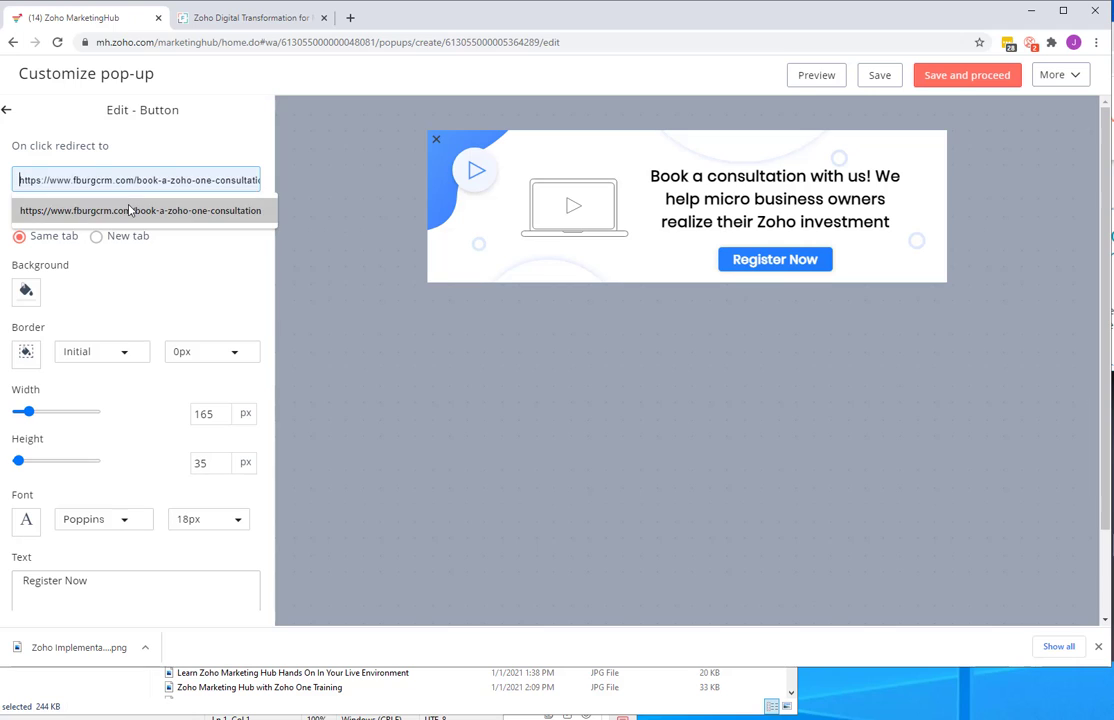
click(137, 210)
drag(73, 179, 310, 195)
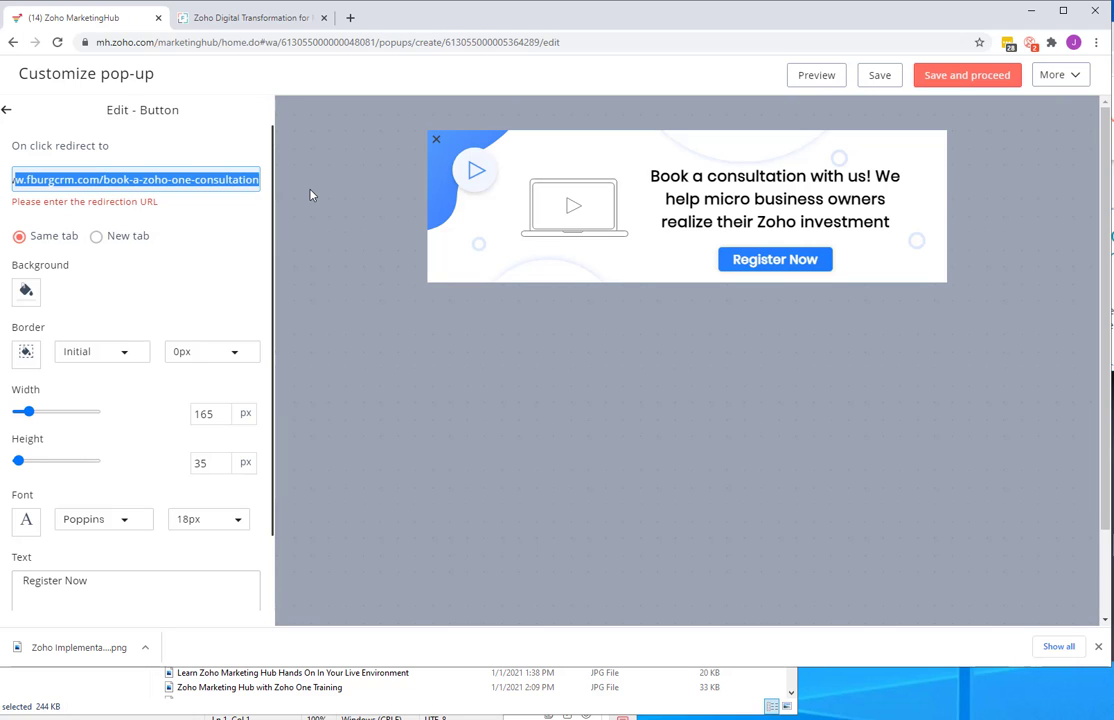
click(142, 180)
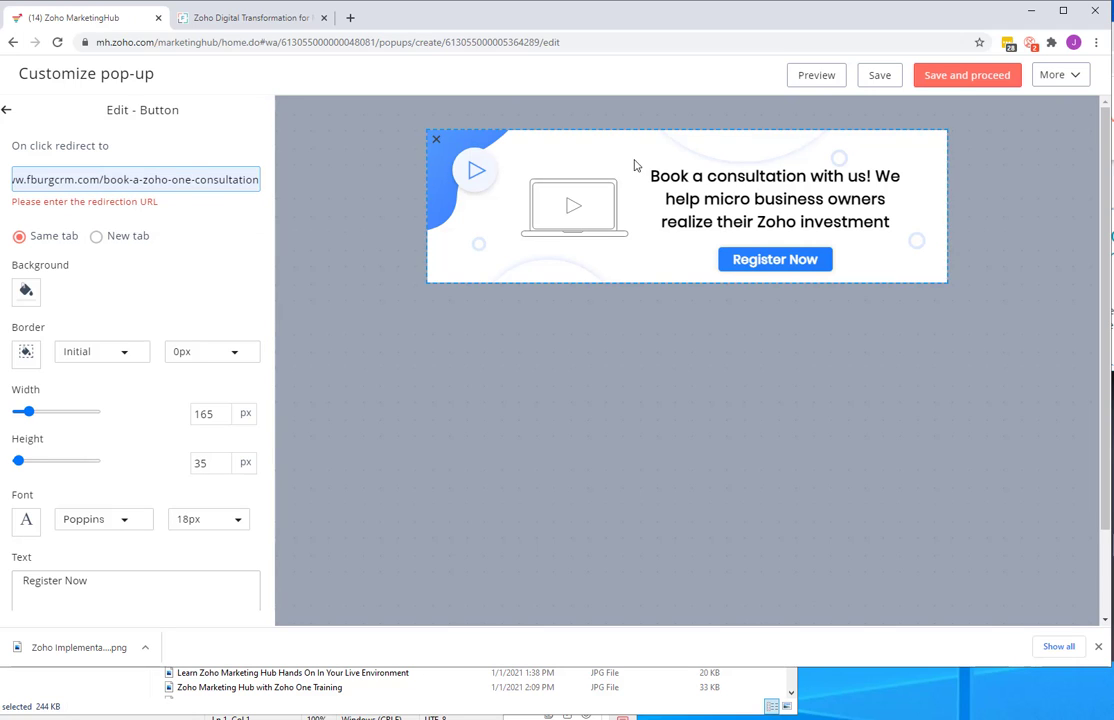
Change the pop-up button's text to "Free Consultation" and save the design to proceed
click(782, 258)
drag(61, 582, 22, 582)
text(Free)
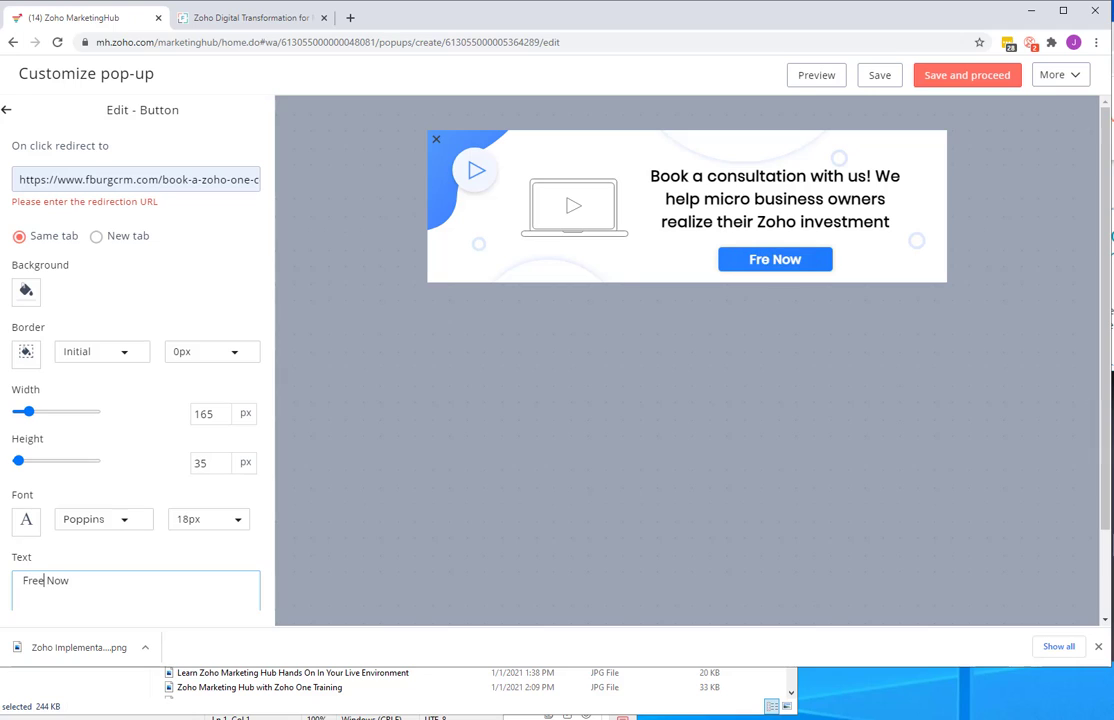
text( Consult)
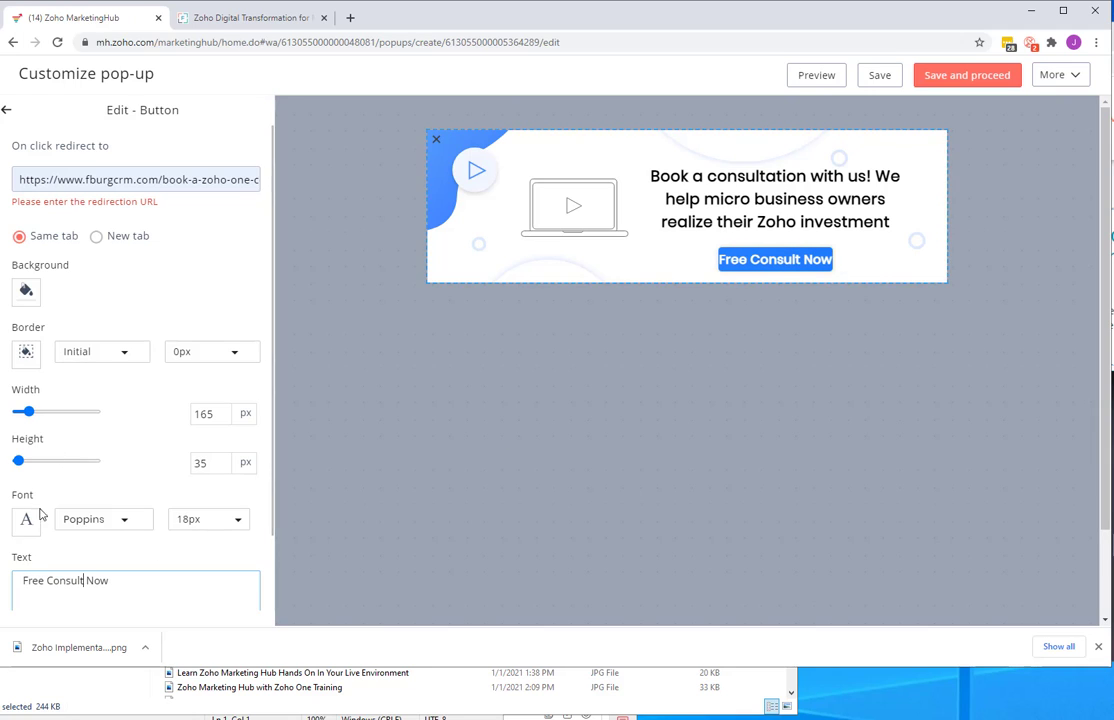
drag(108, 580, 88, 580)
key(BackSpace)
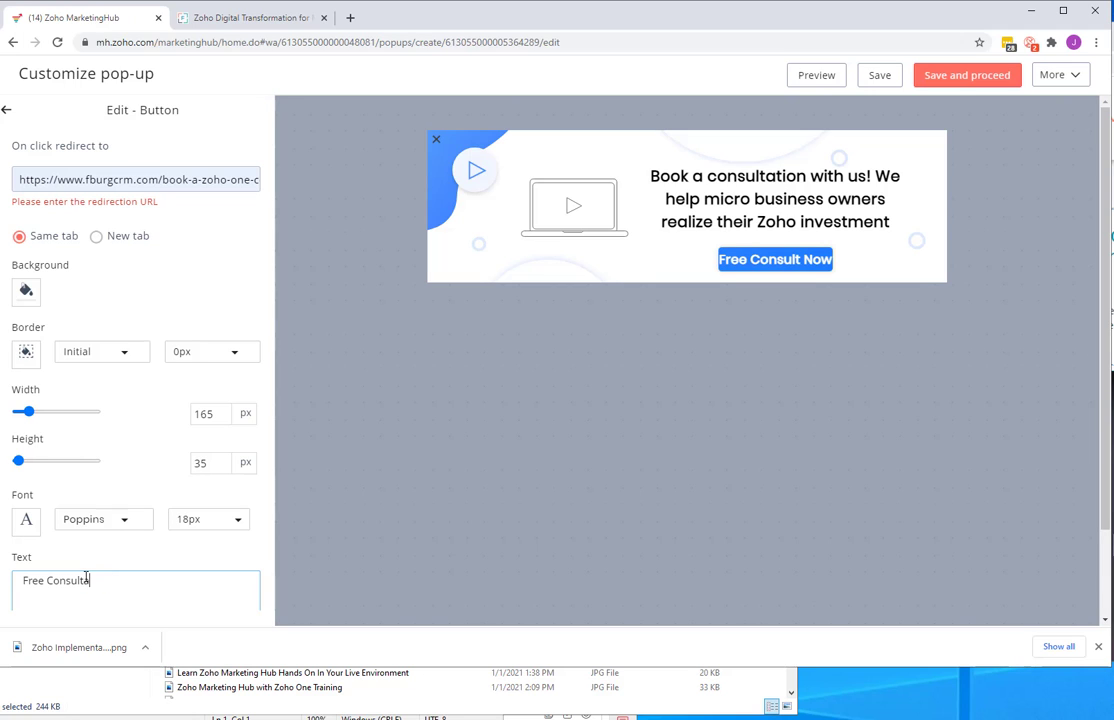
text(ation)
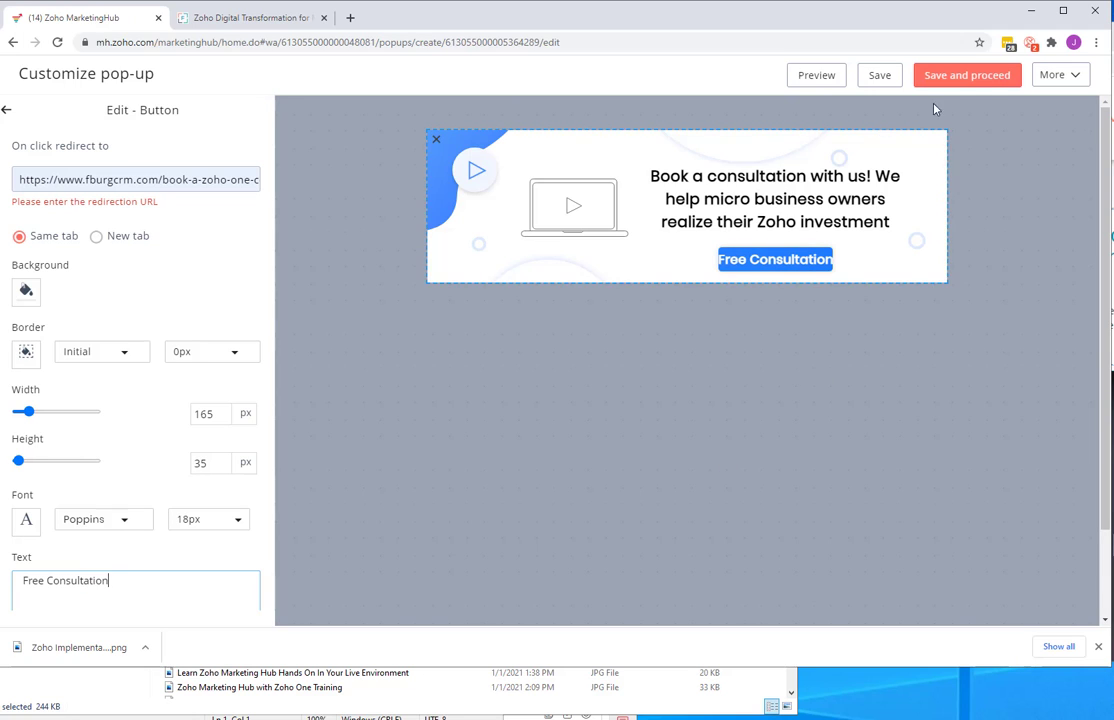
click(982, 80)
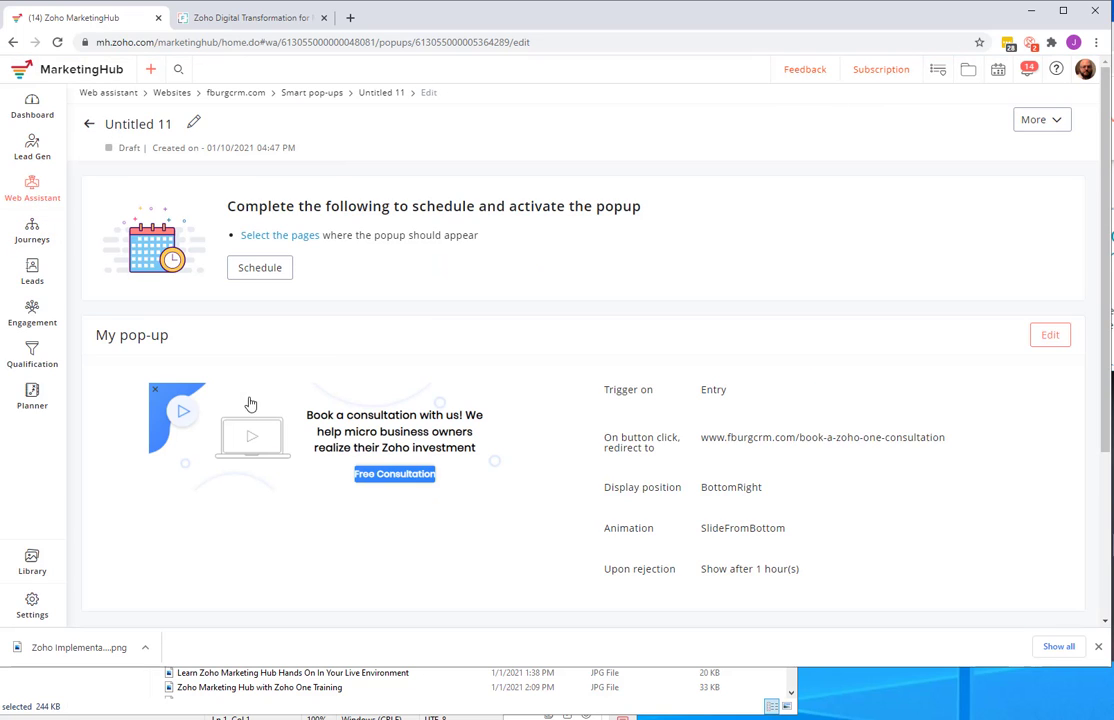
In the pop-up's page selection, target known visitors and enable field-based criteria for them
scroll(517, 417, down, 4)
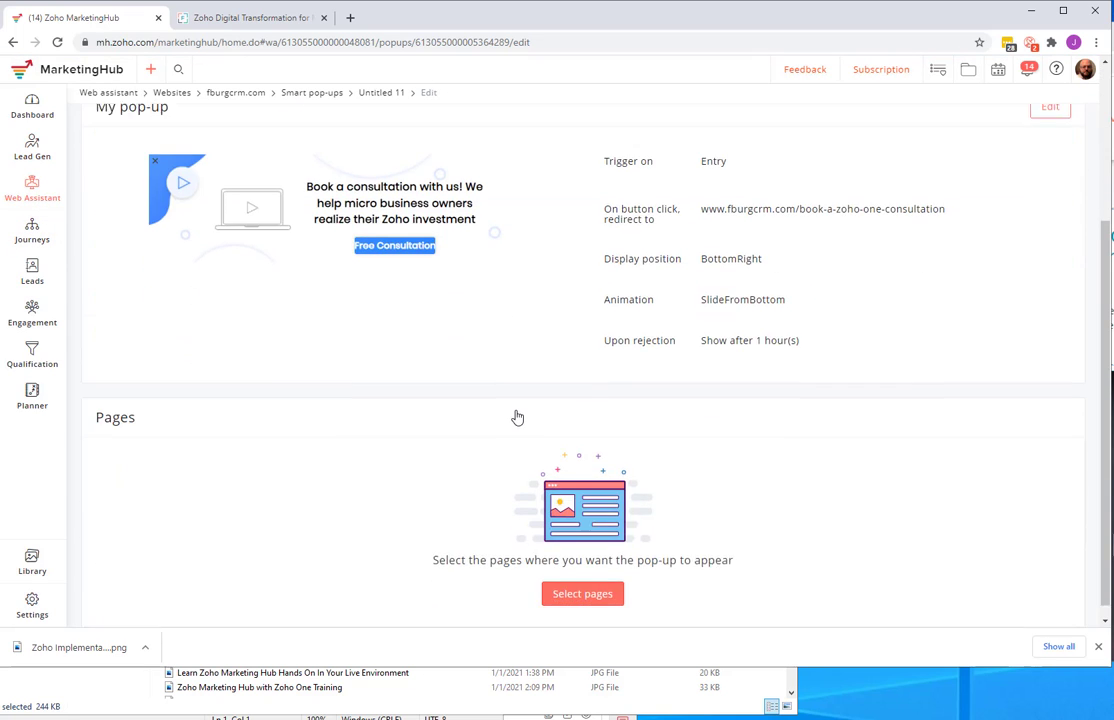
scroll(517, 417, down, 1)
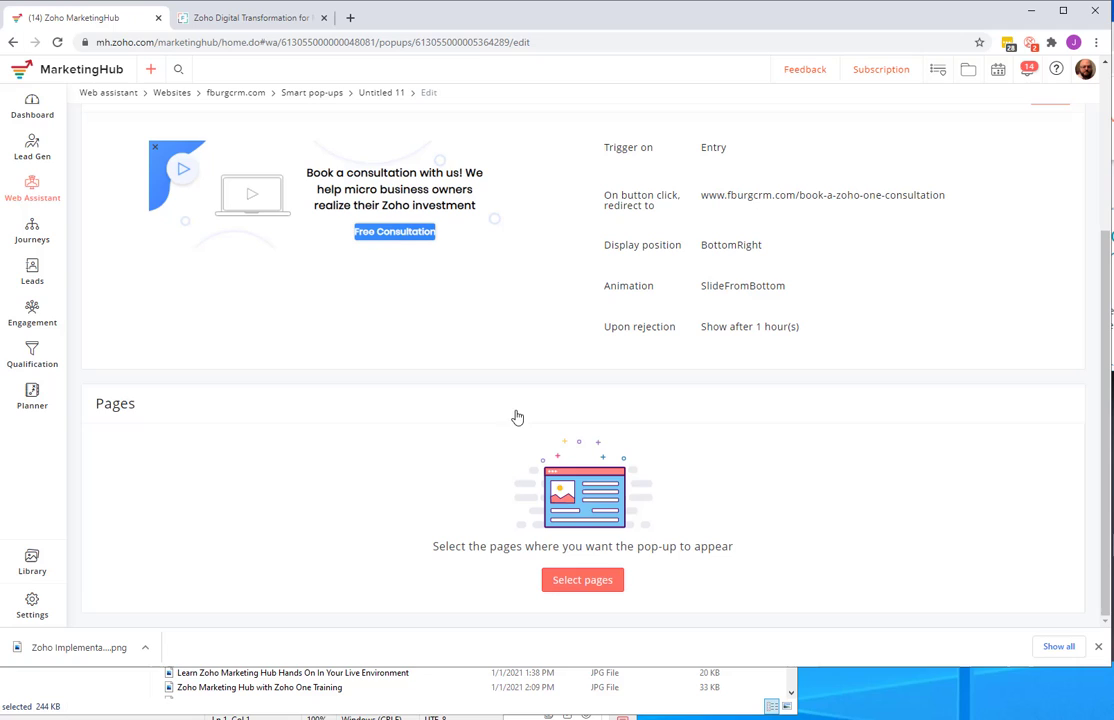
click(590, 583)
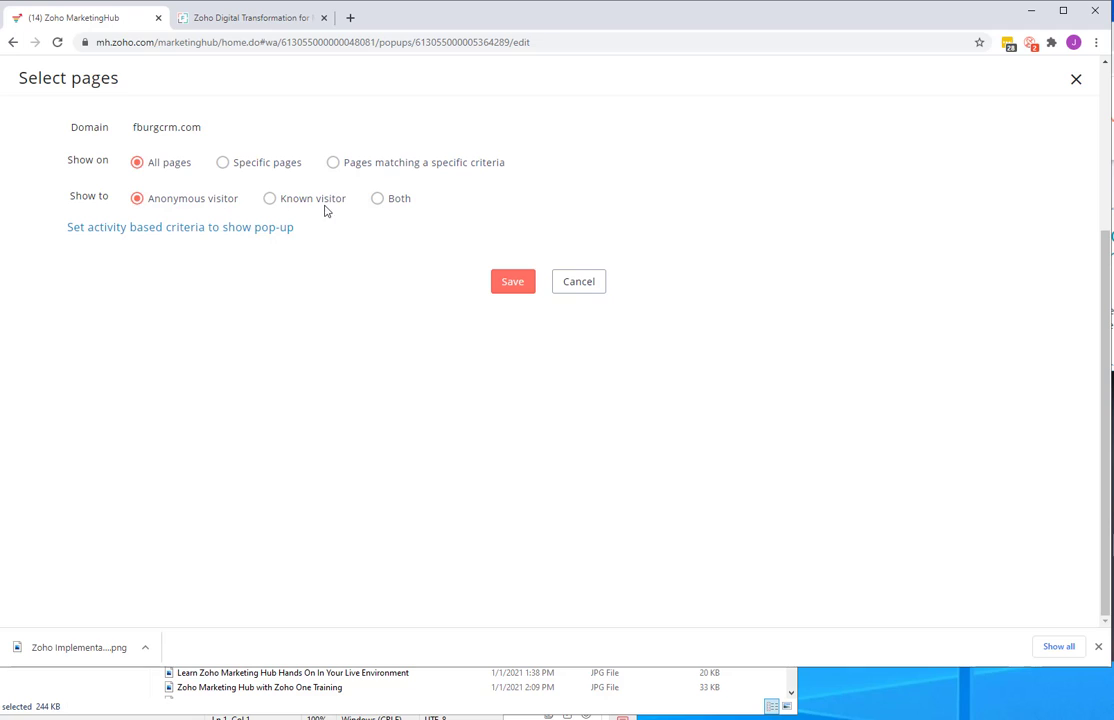
click(271, 200)
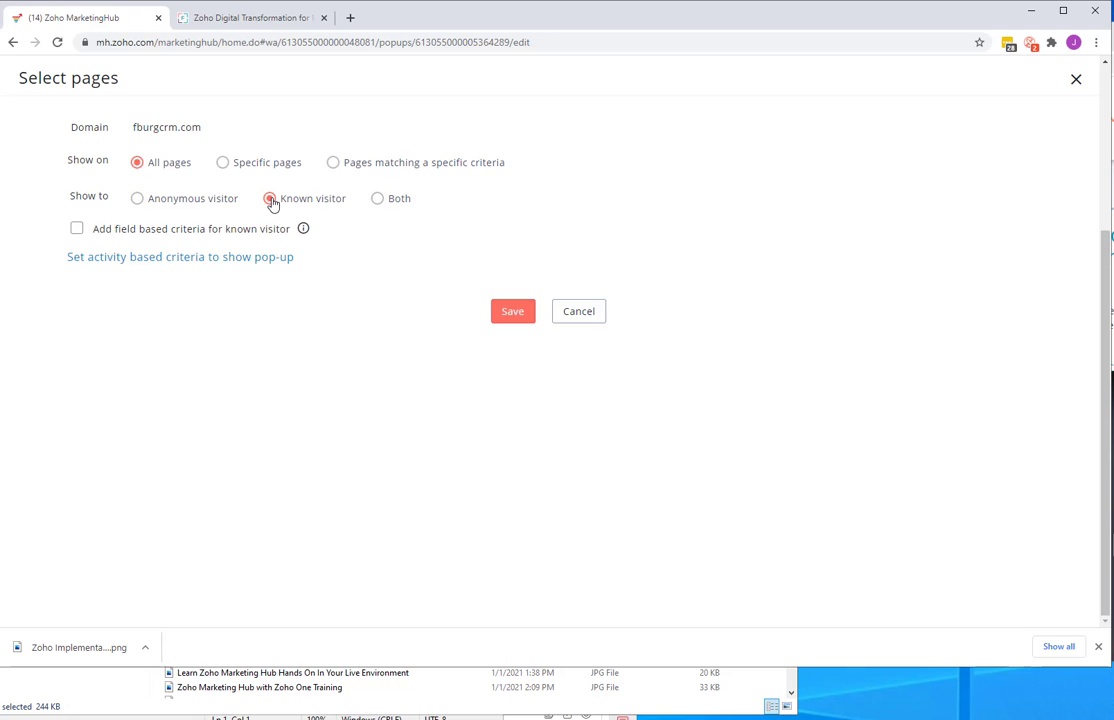
click(76, 229)
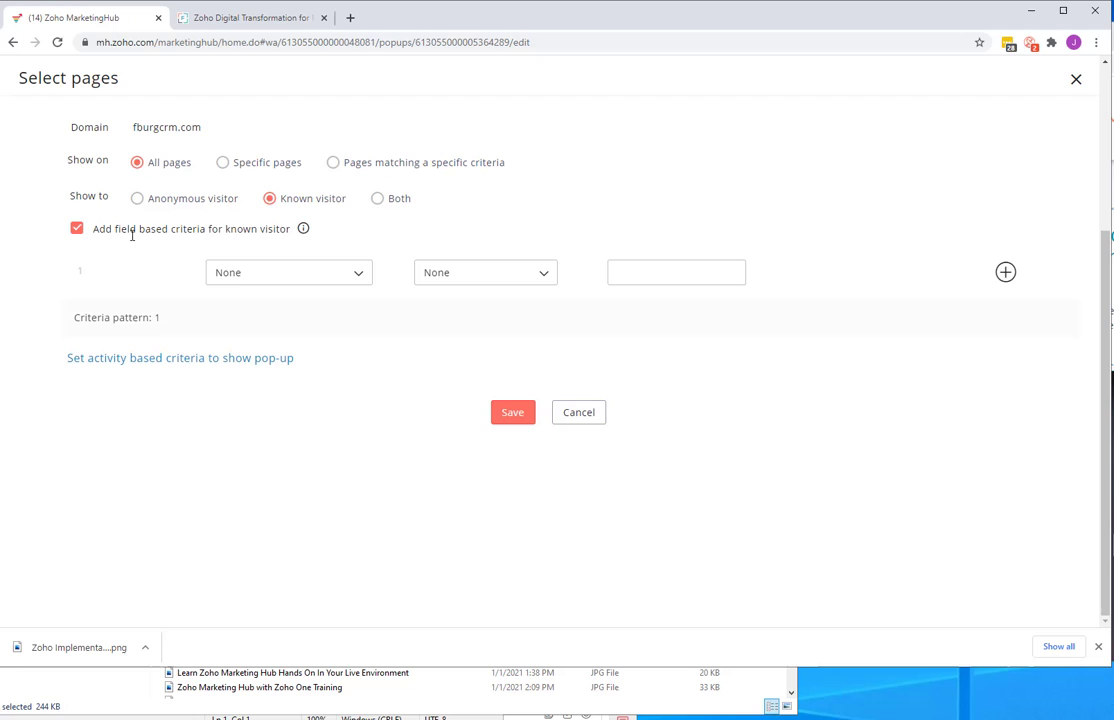
Define the first field-based criterion for known visitors as Industry is "insurance"
click(250, 274)
text(industry)
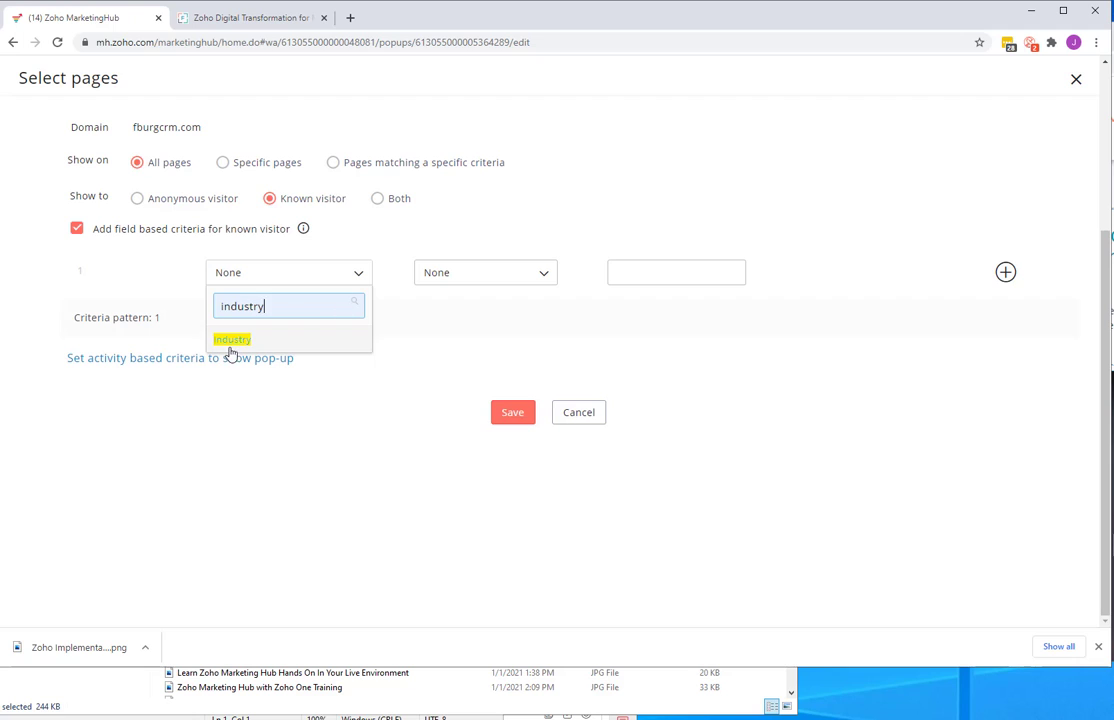
click(230, 339)
click(600, 284)
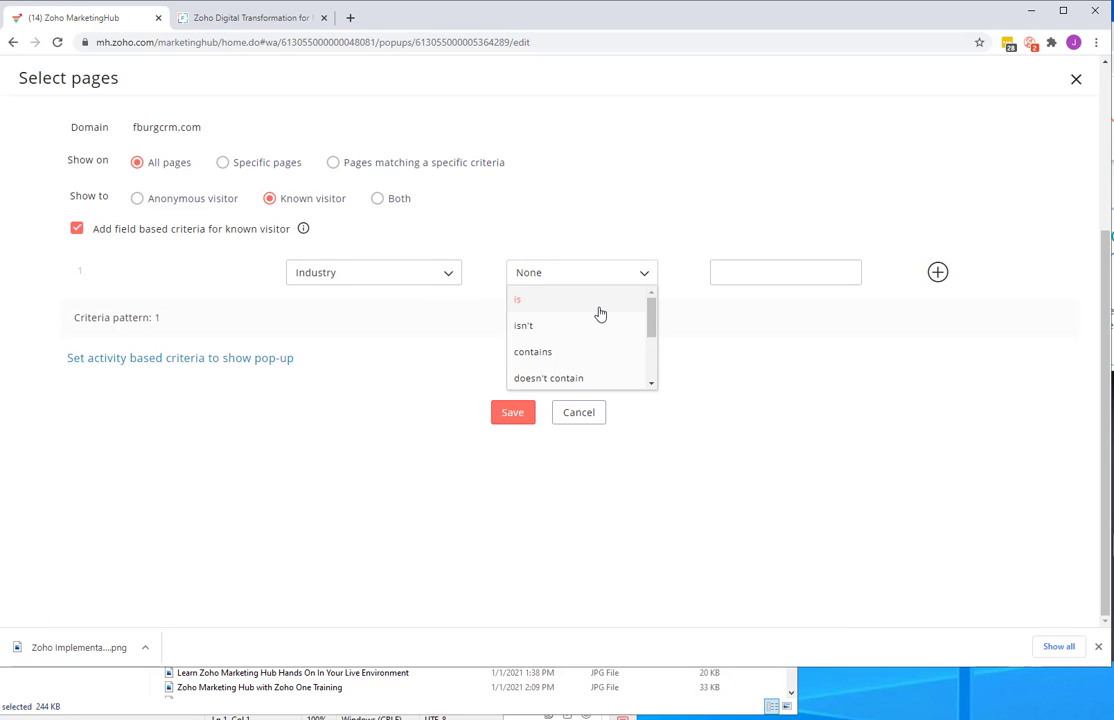
click(597, 323)
click(791, 275)
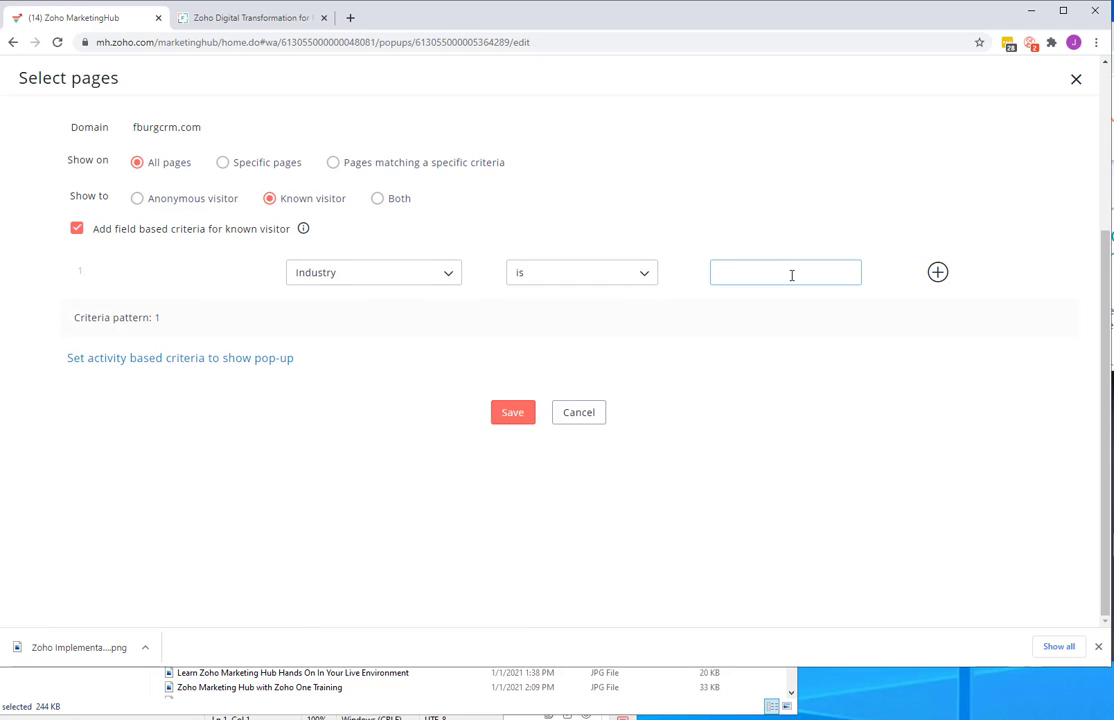
text(insurance)
Add a second field-based criterion, joined with "and", requiring Persona is "Micro Business Owner"
click(937, 272)
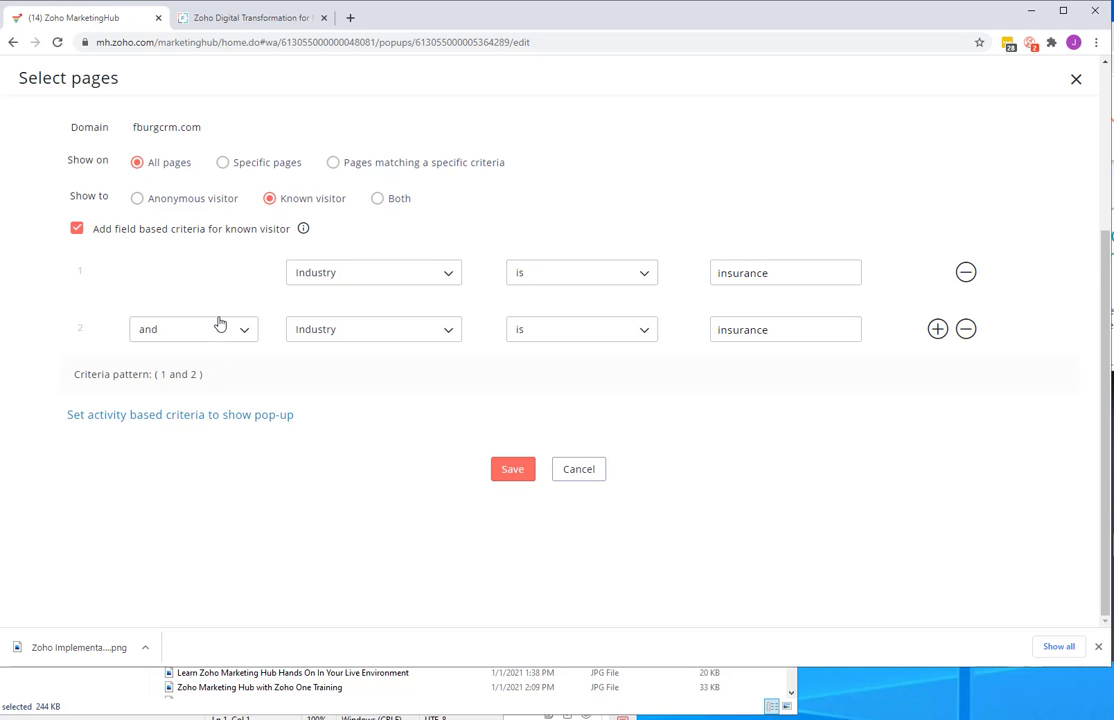
click(348, 331)
click(344, 364)
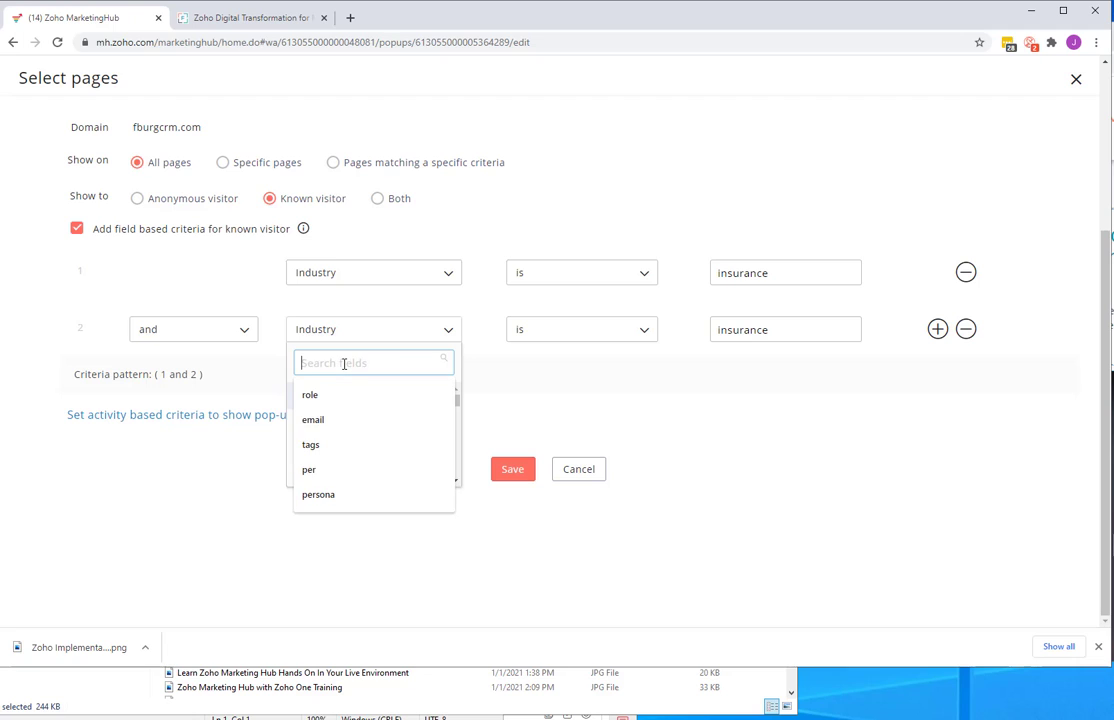
text(persona)
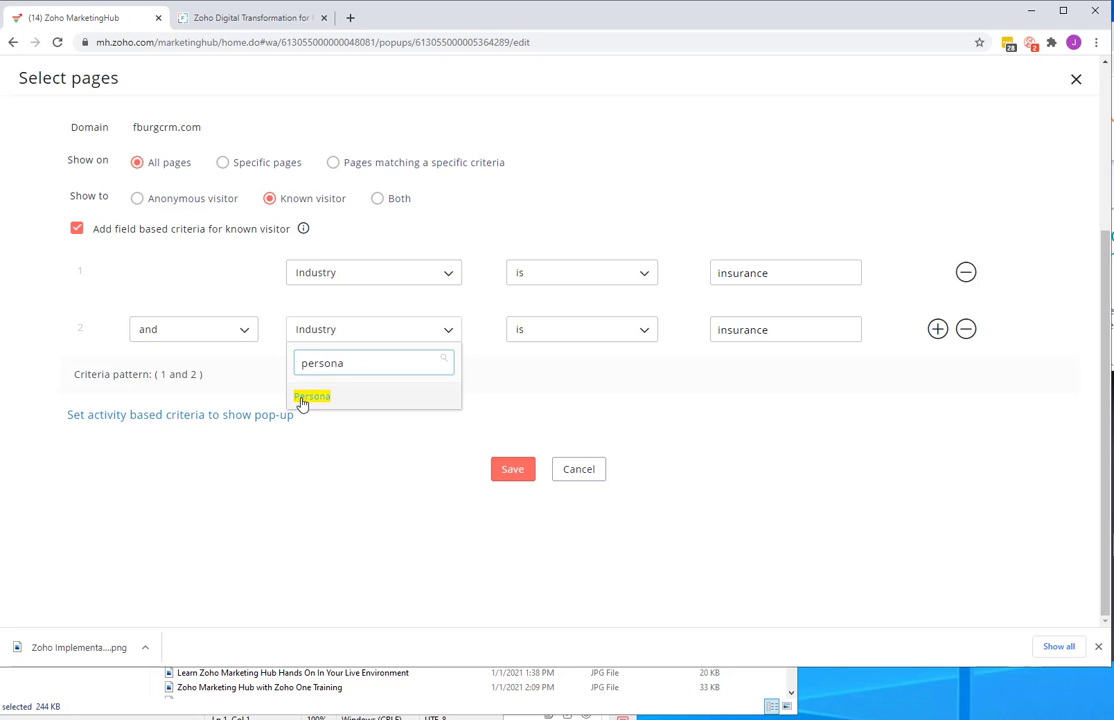
click(320, 396)
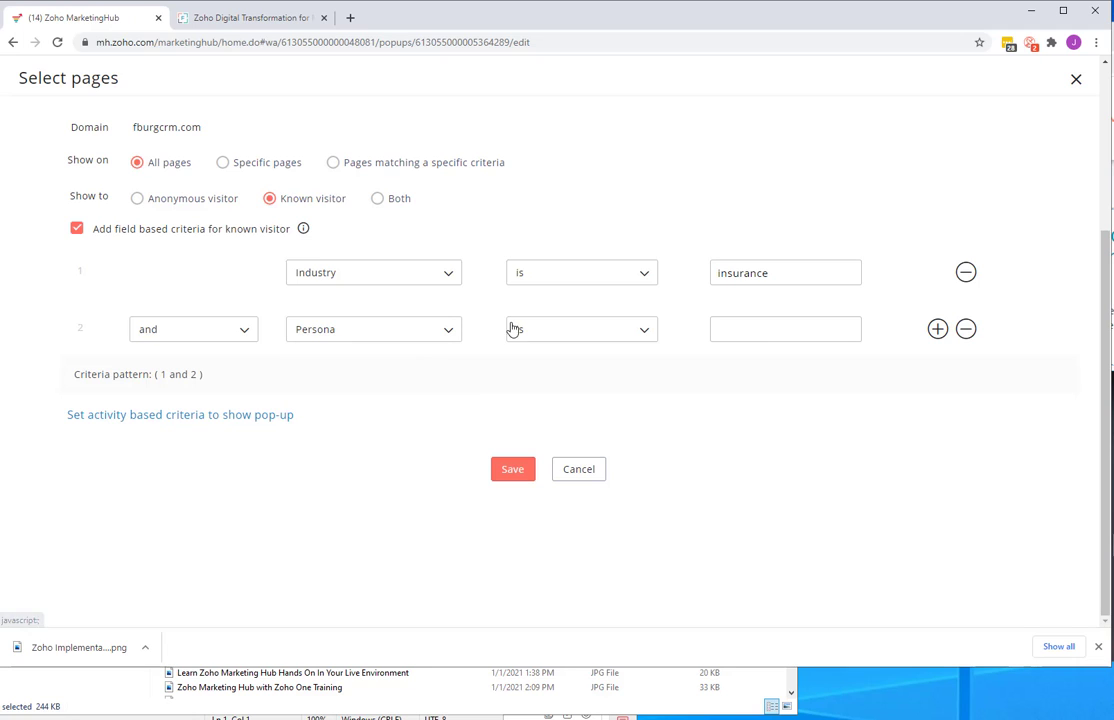
click(766, 342)
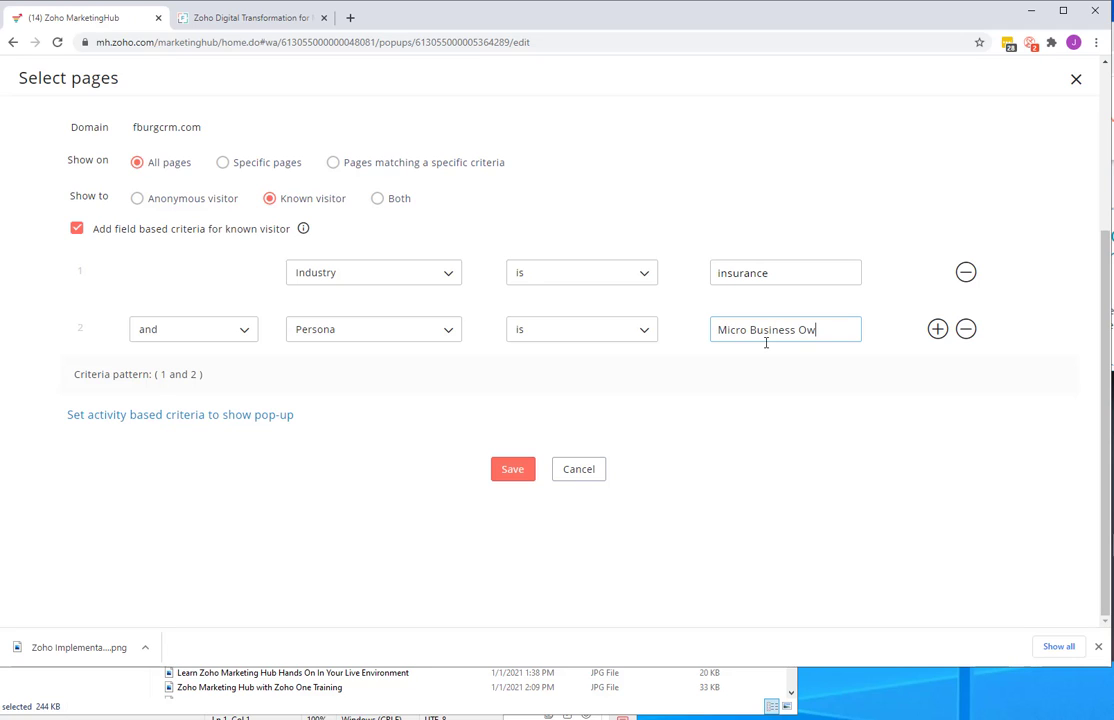
Add an activity-based criterion requiring the goal "Visited 3 Pages Zoho Implementation" to be achieved, and save the page selection
click(100, 415)
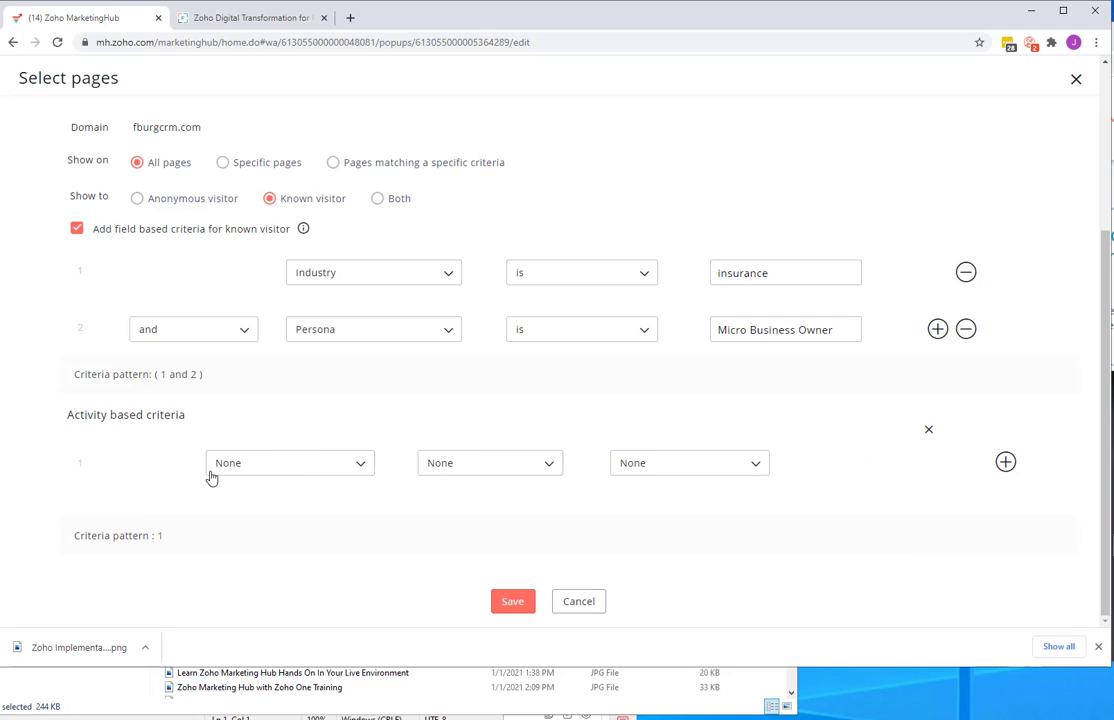
click(222, 468)
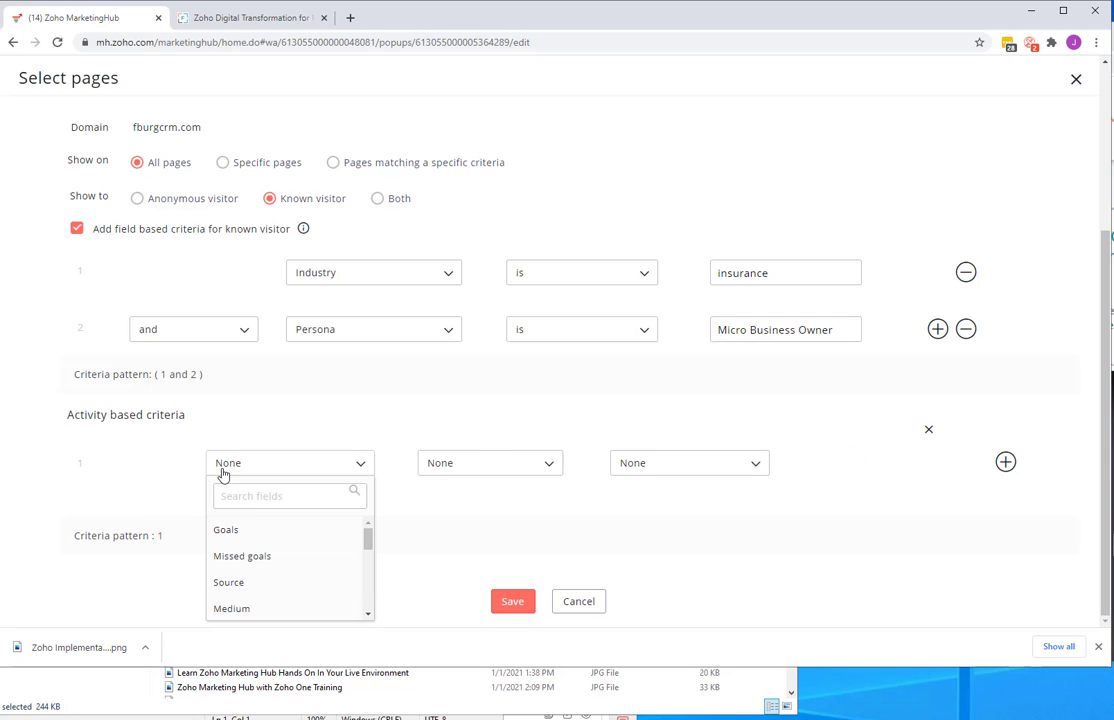
click(229, 530)
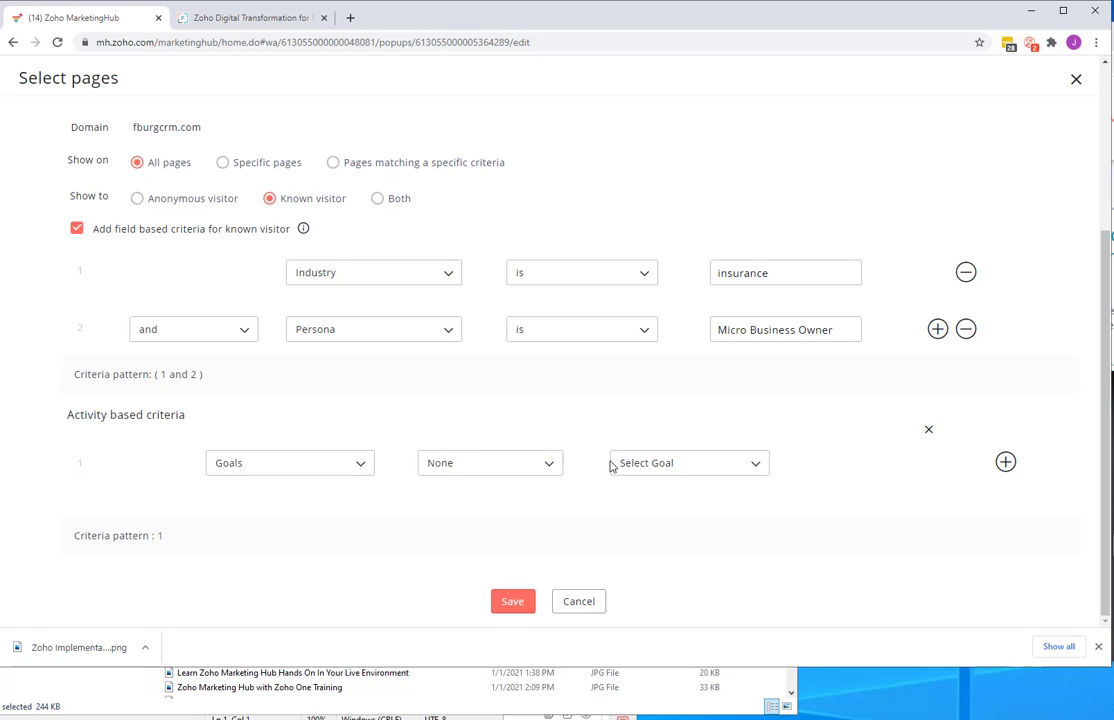
click(447, 472)
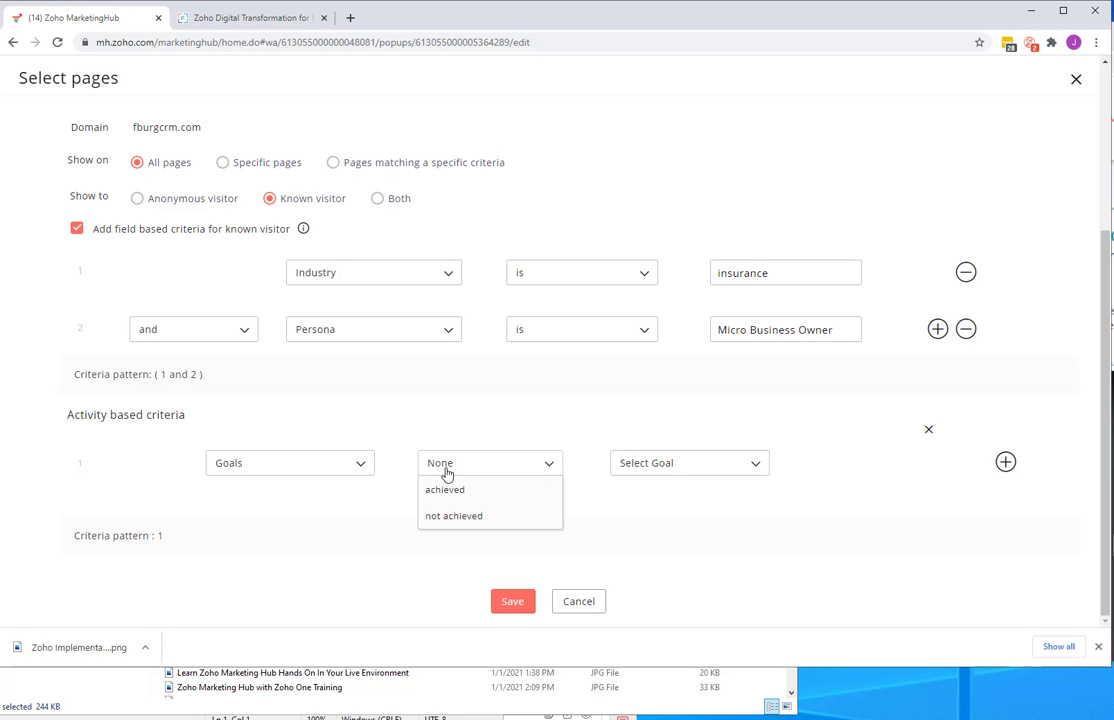
click(520, 488)
click(636, 470)
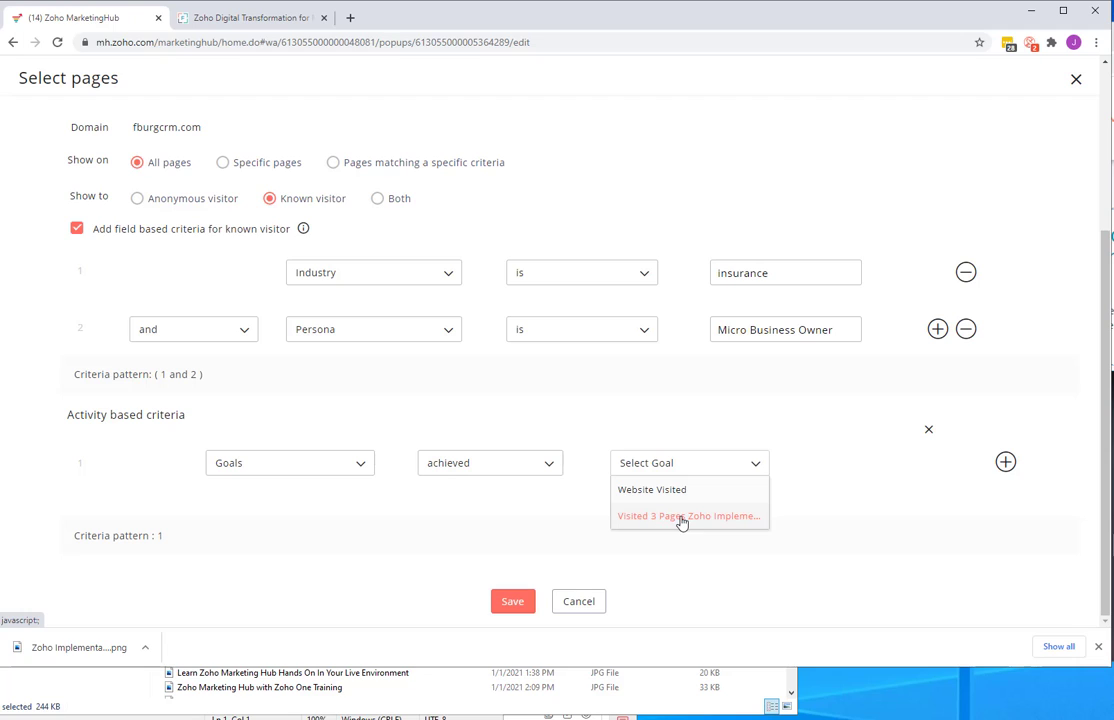
click(683, 518)
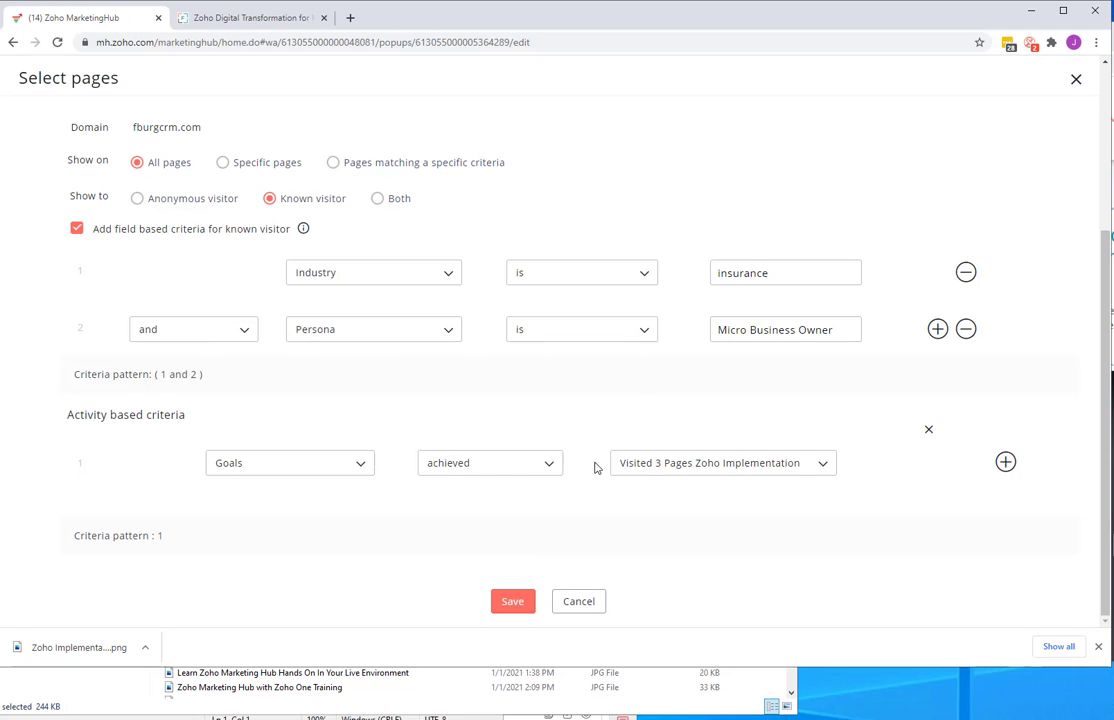
click(514, 604)
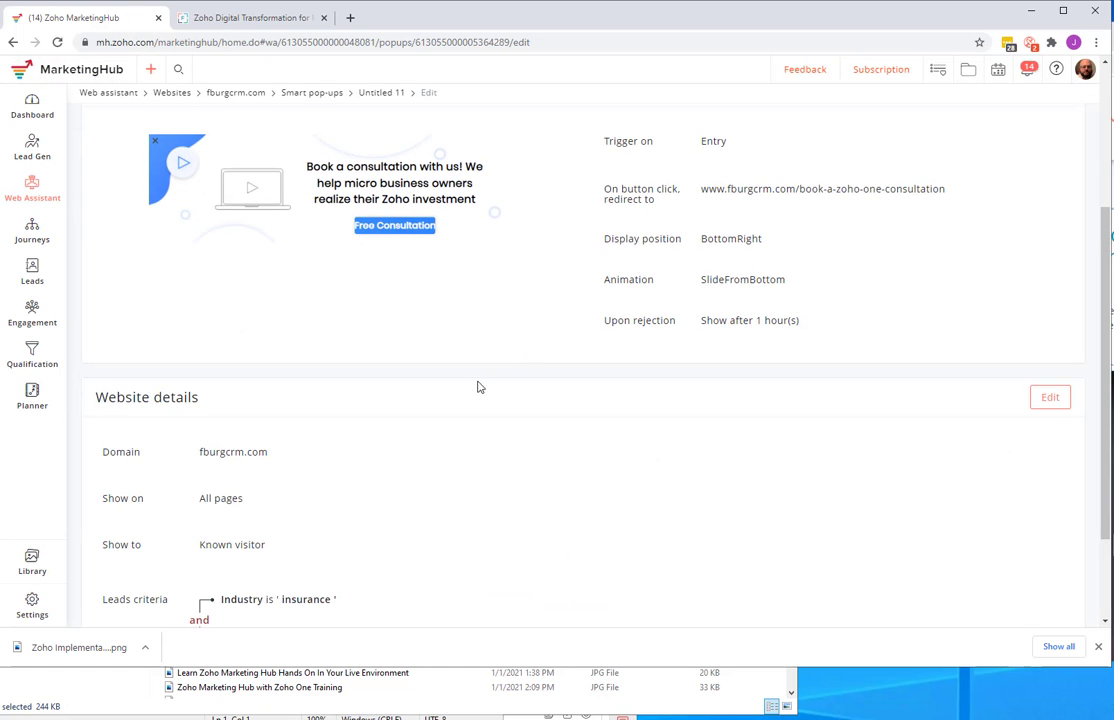
In the pop-up's headline, replace "Book a consultation with us!" with "We have helped many insurance agents!" and save the design to proceed
scroll(478, 395, down, 1)
scroll(478, 403, down, 1)
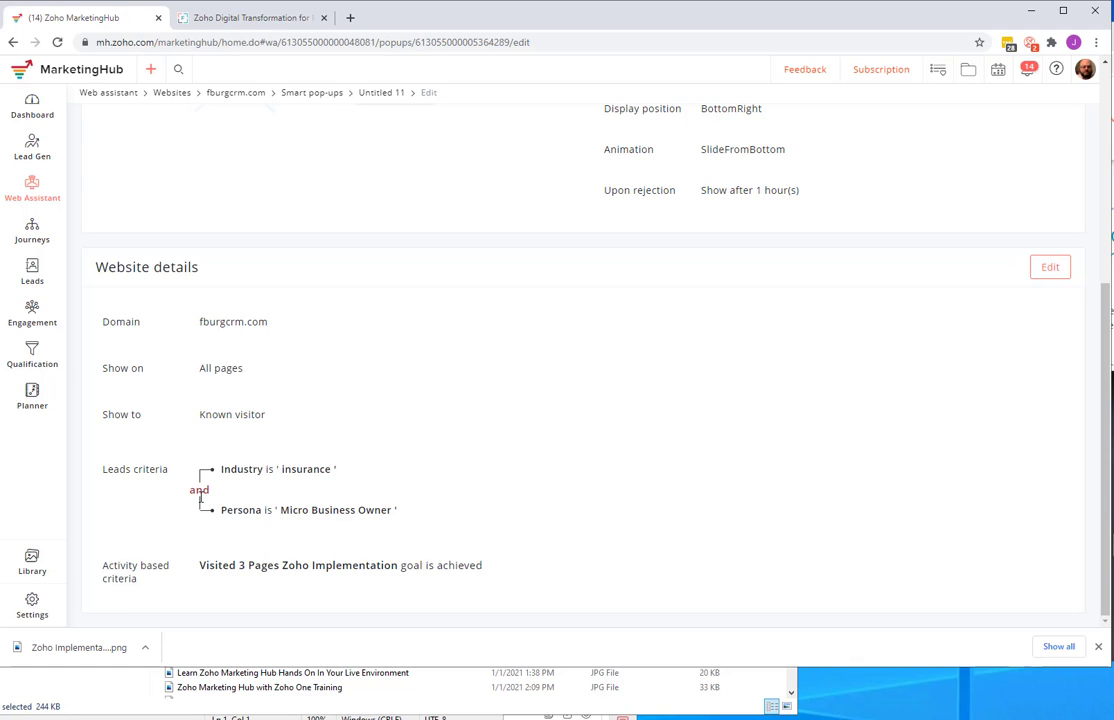
scroll(373, 378, up, 6)
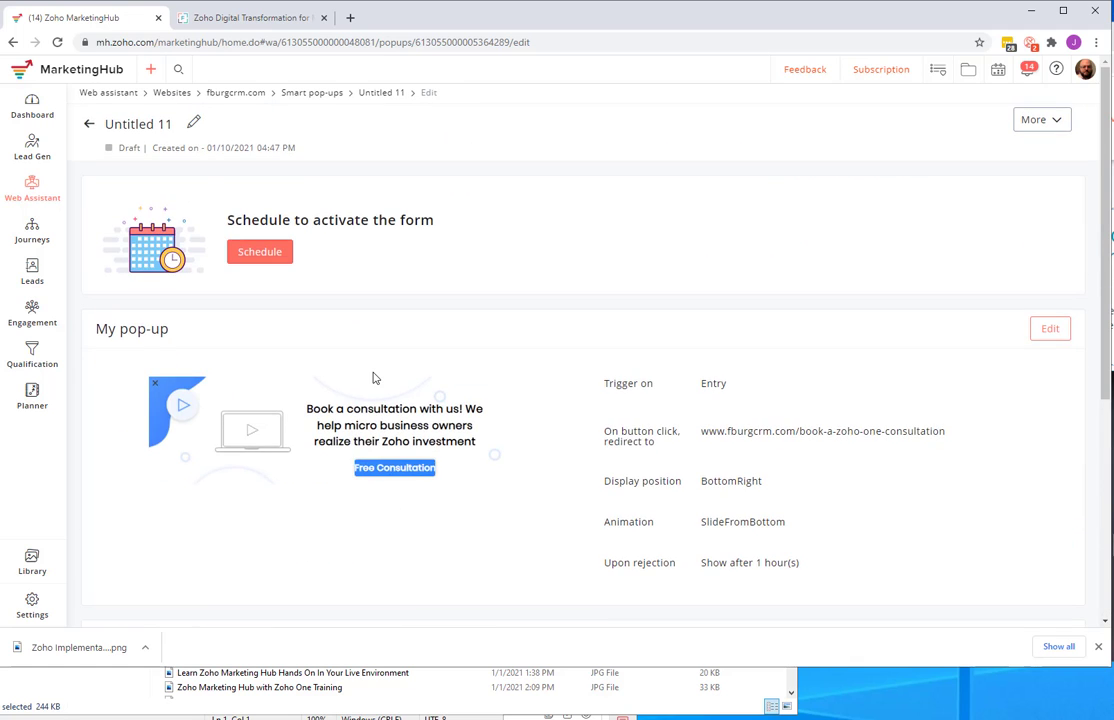
click(1046, 331)
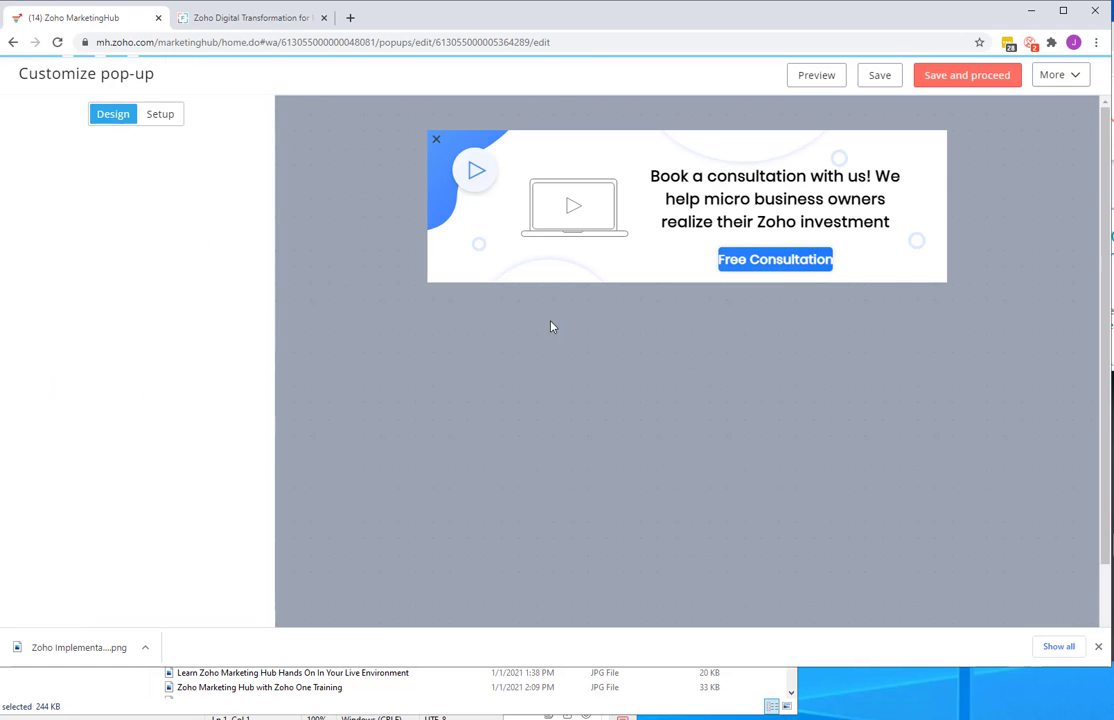
click(647, 146)
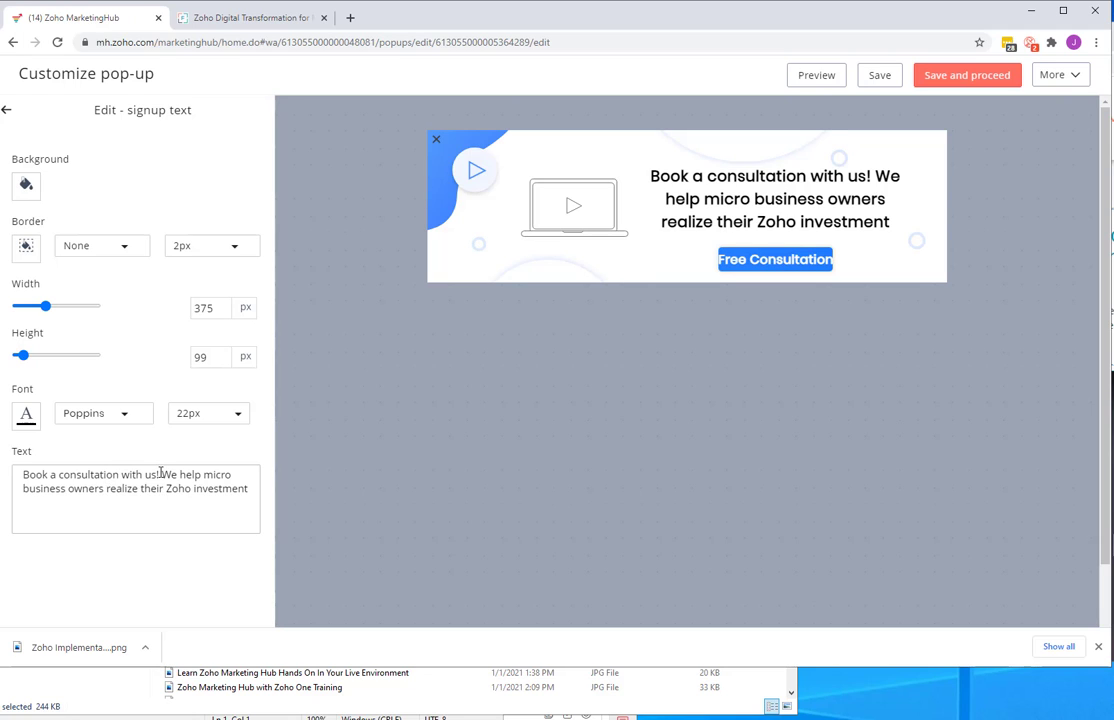
drag(160, 474, 26, 475)
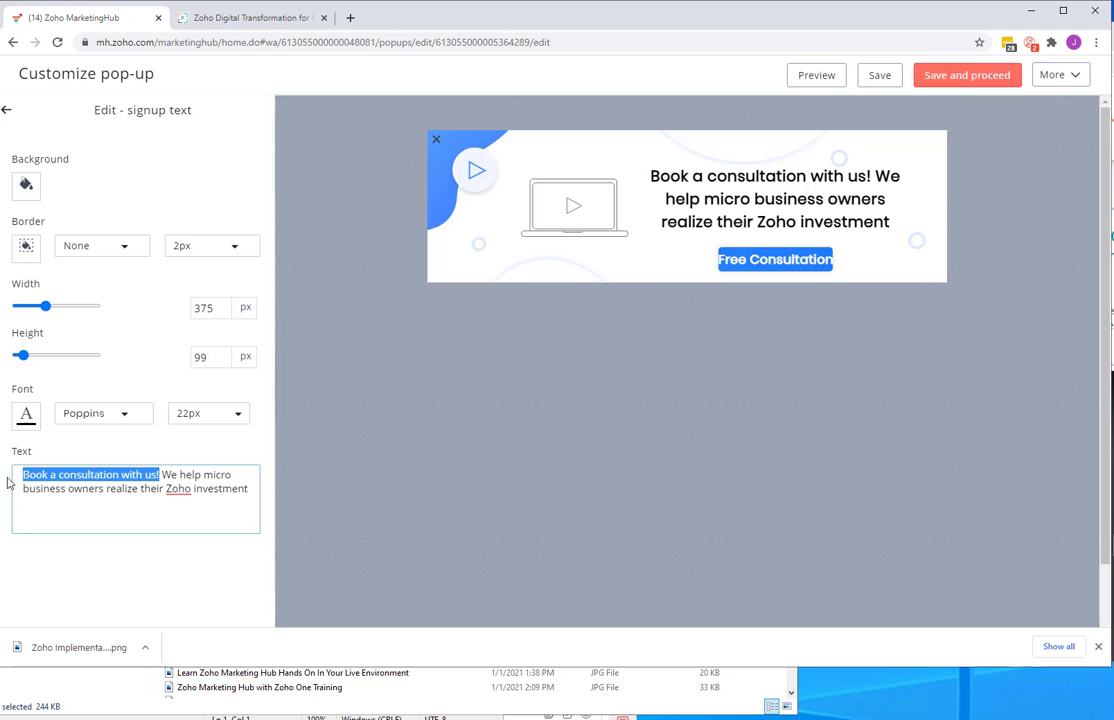
text(W)
text(have helped )
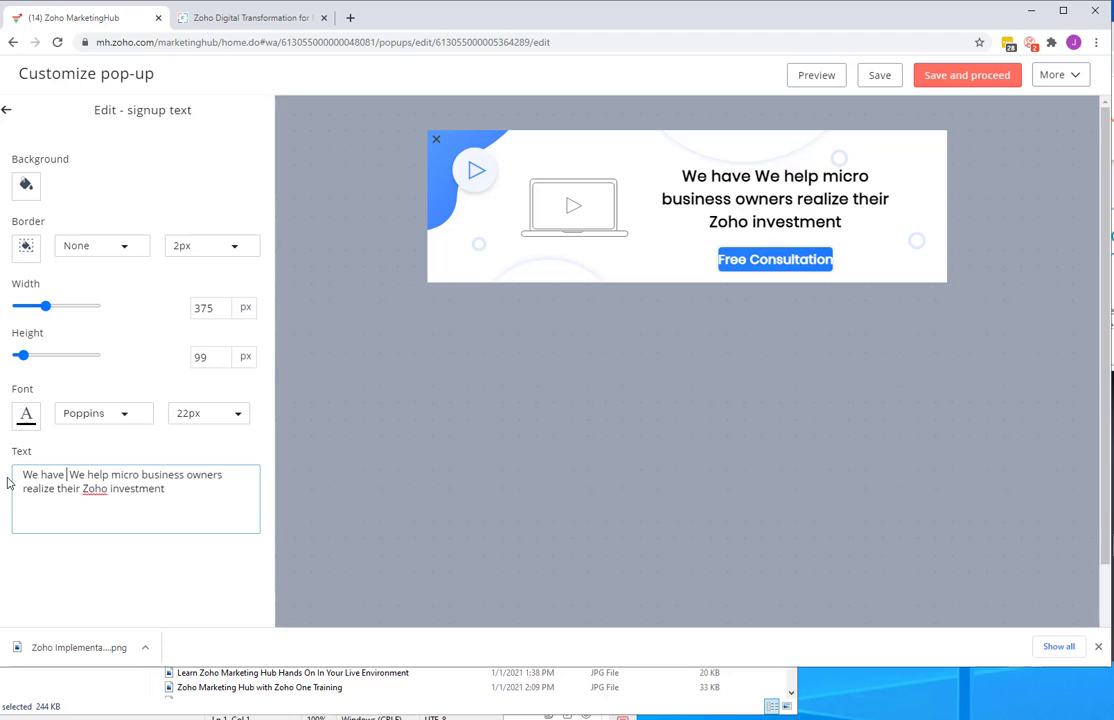
text(many insur)
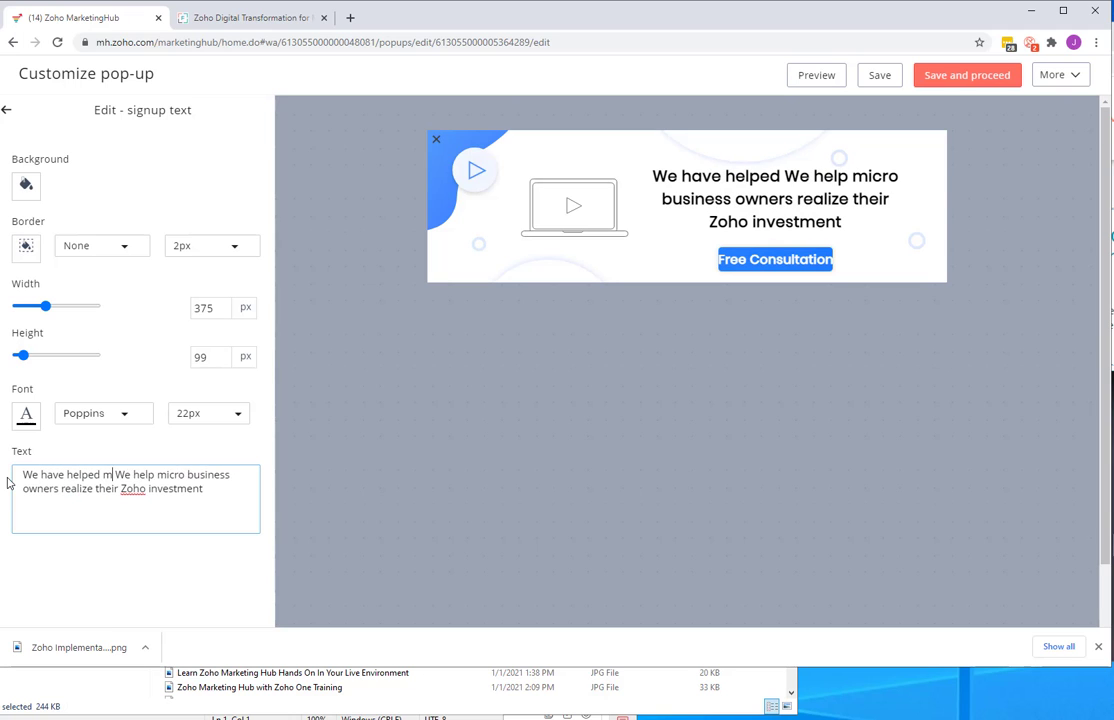
text(ance)
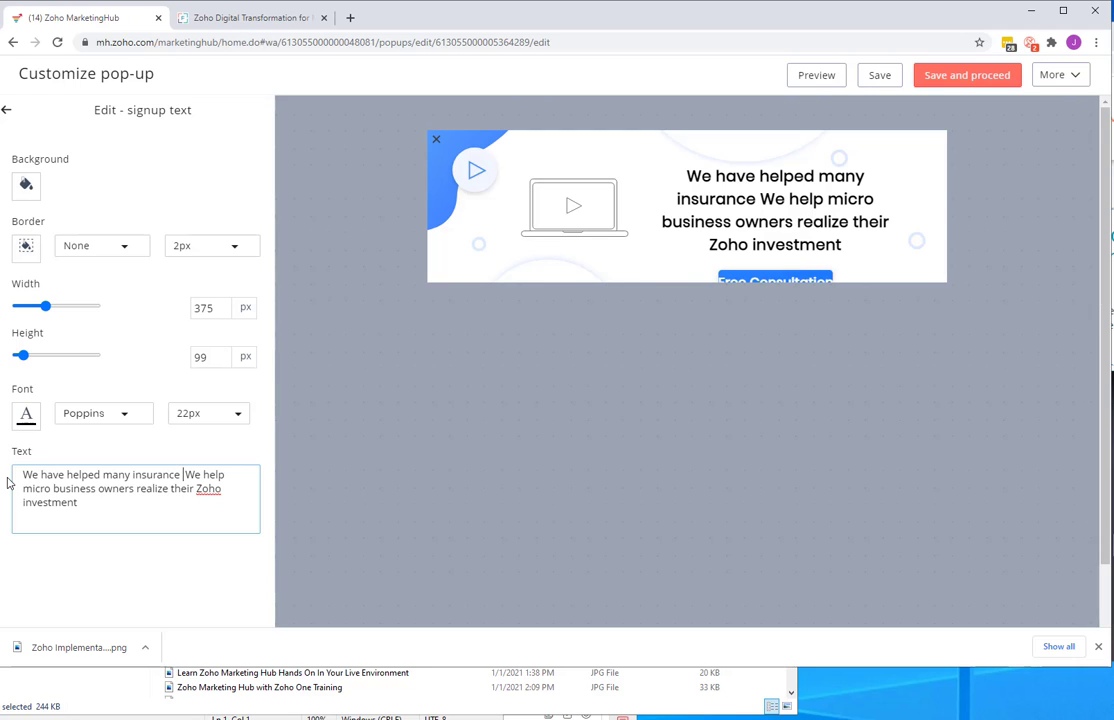
text( agents!)
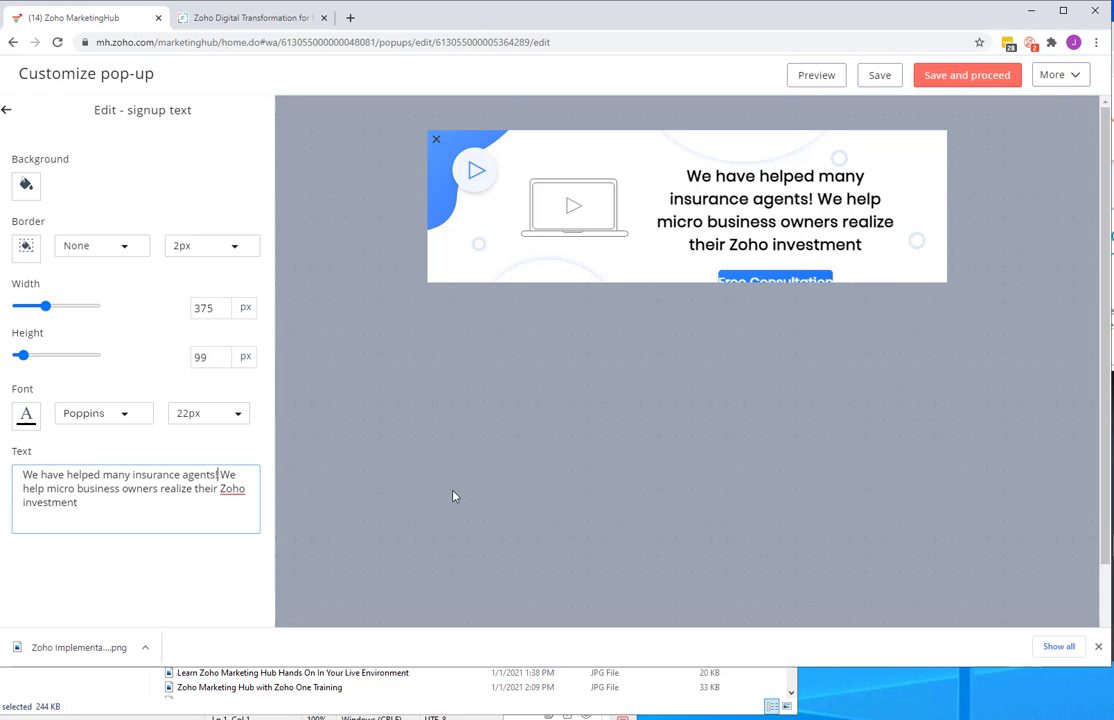
click(975, 80)
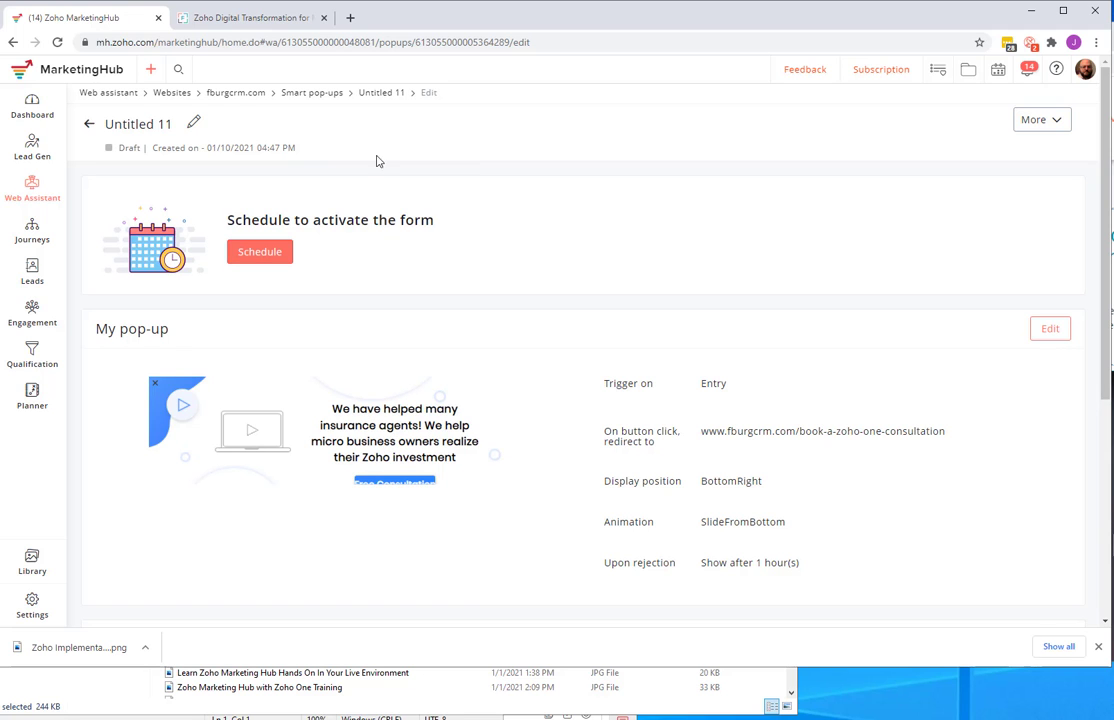
Schedule the pop-up to be active always and activate it
scroll(675, 385, down, 5)
scroll(293, 505, up, 5)
click(260, 253)
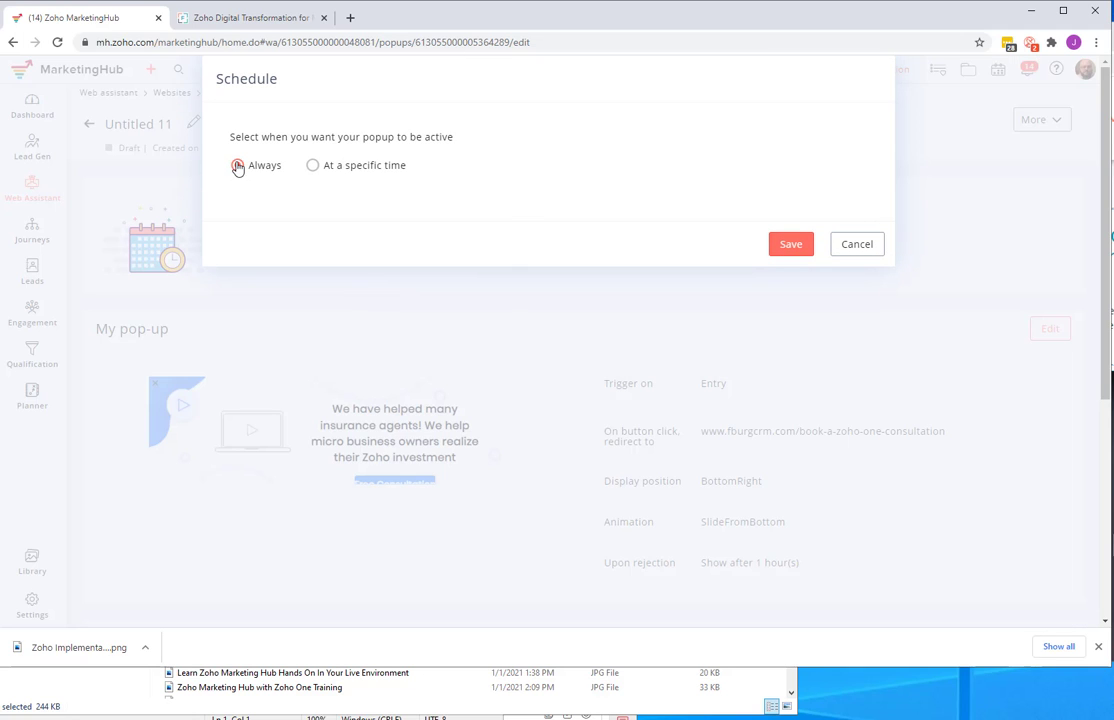
click(786, 244)
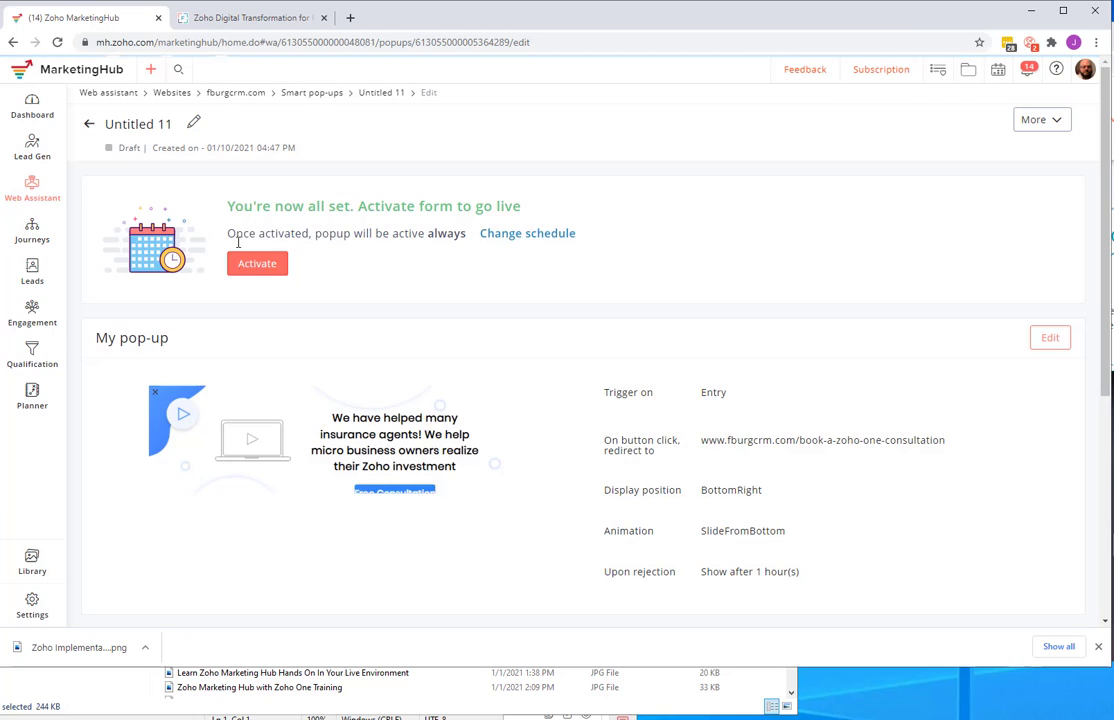
scroll(400, 380, down, 4)
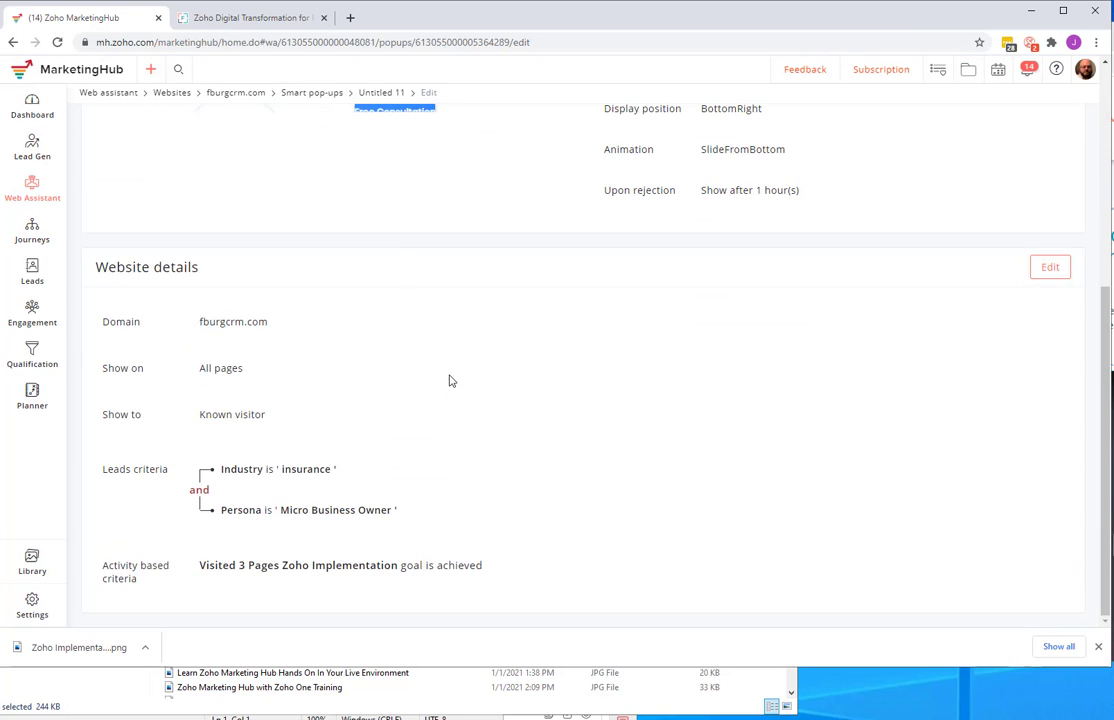
scroll(397, 243, up, 4)
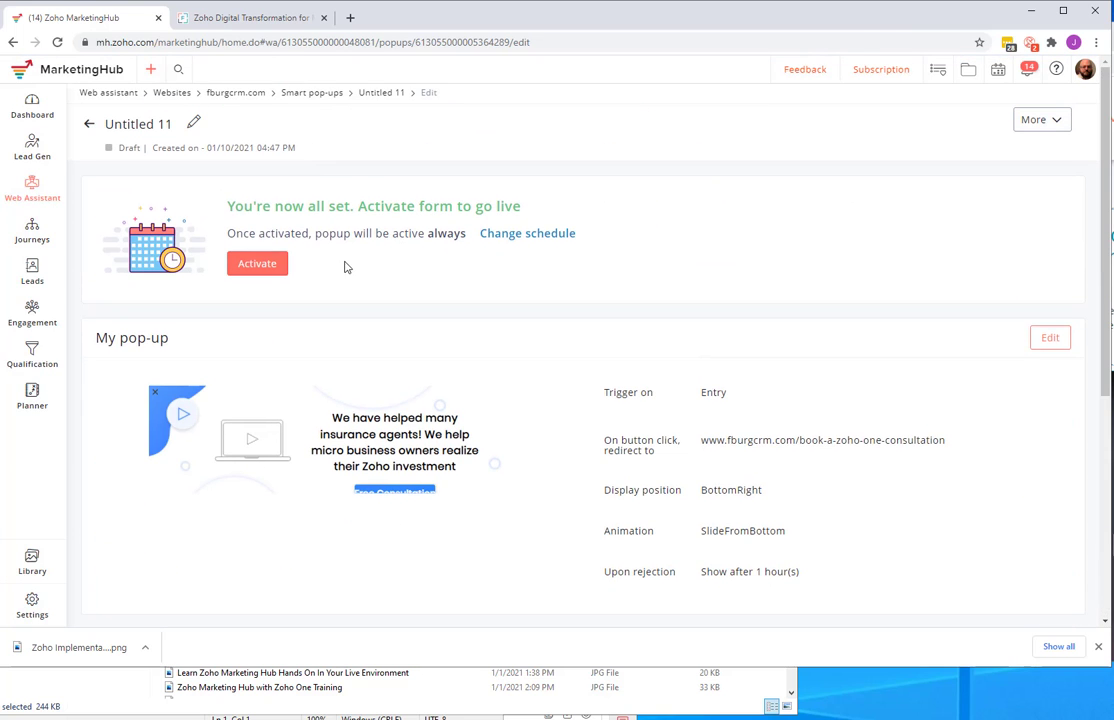
click(252, 266)
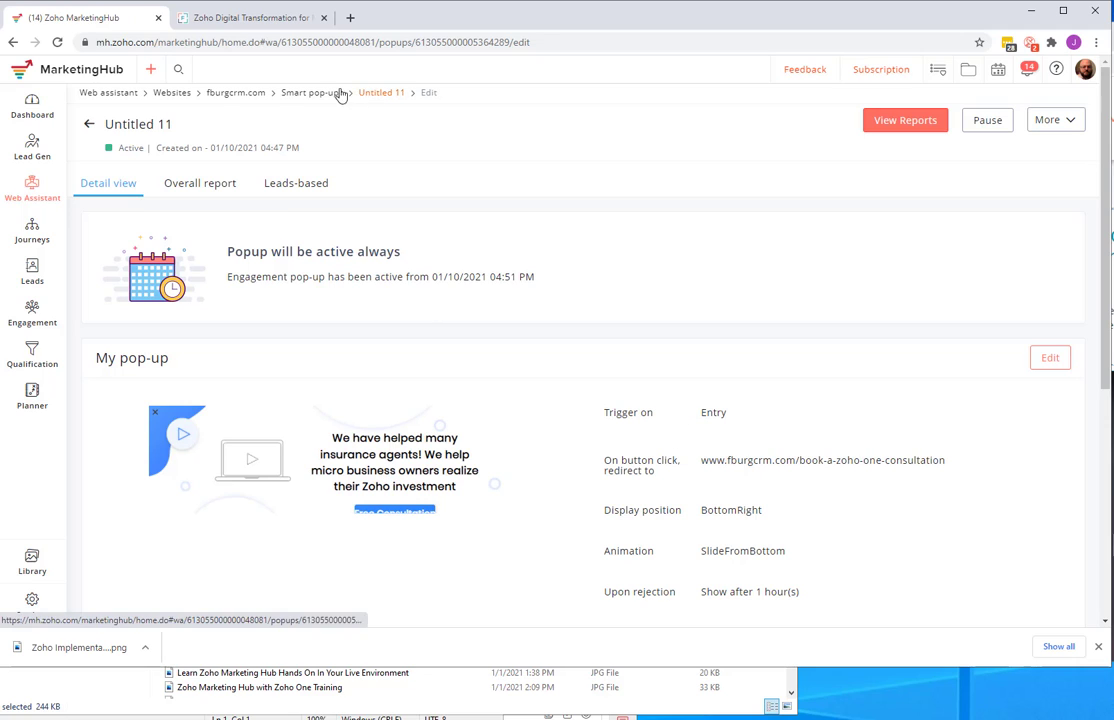
Create a new engagement pop-up for fburgcrm.com from the template reading "Before you go, we'd love to know what's on your mind."
click(309, 96)
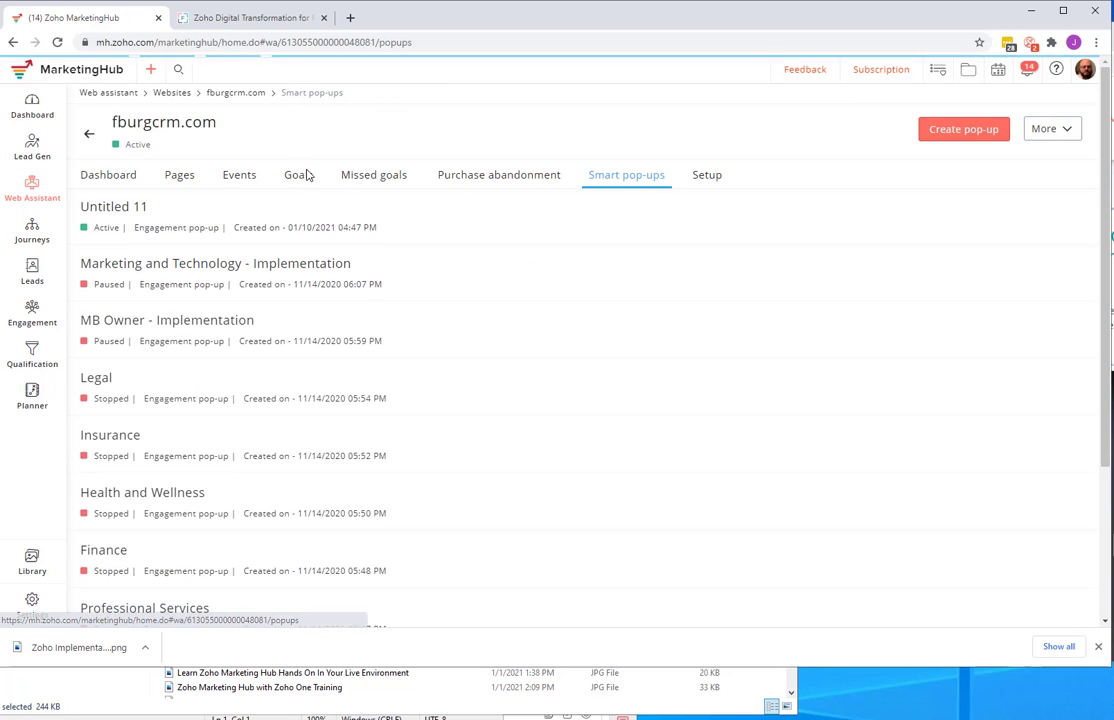
click(958, 136)
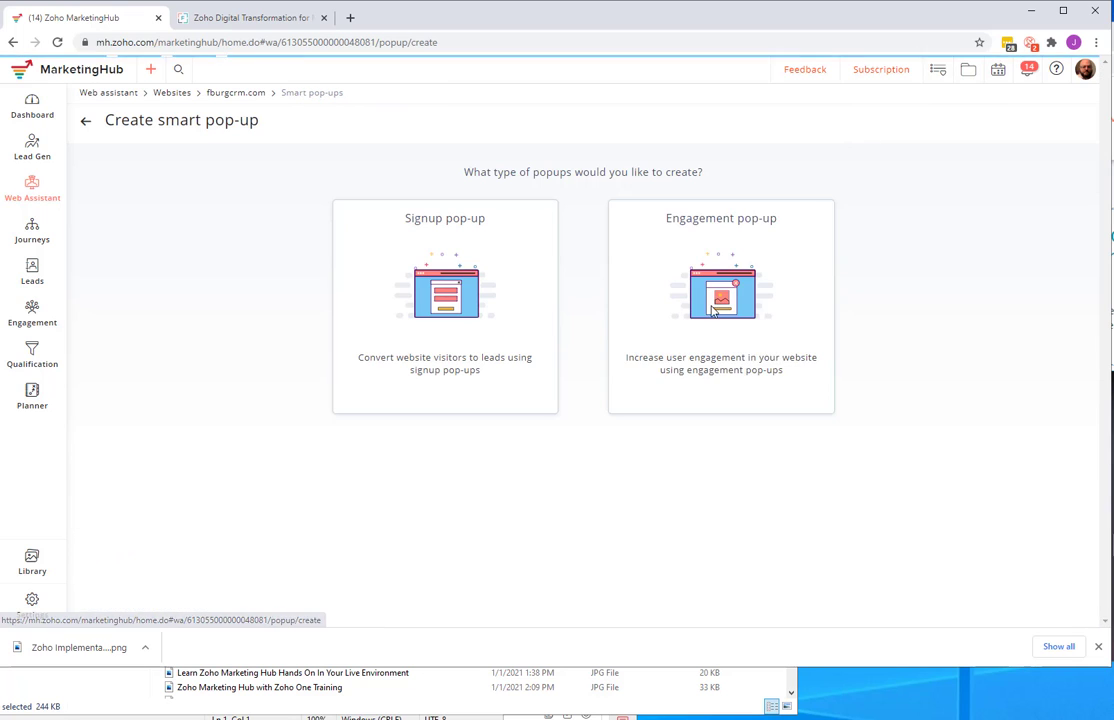
click(739, 375)
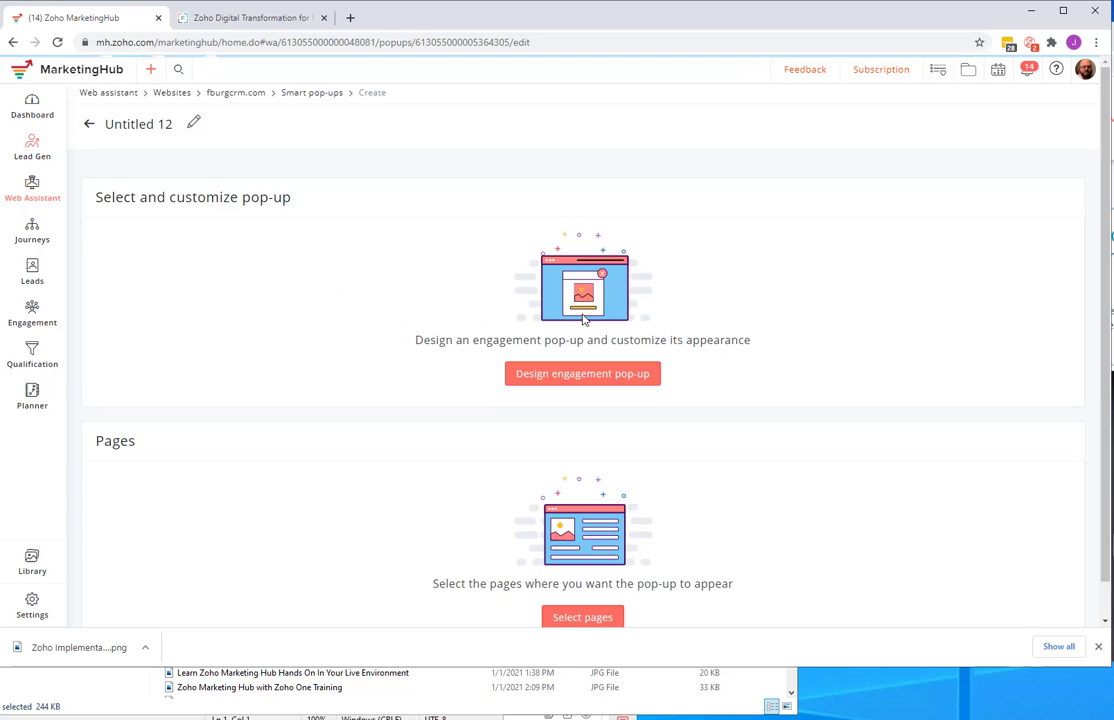
click(579, 374)
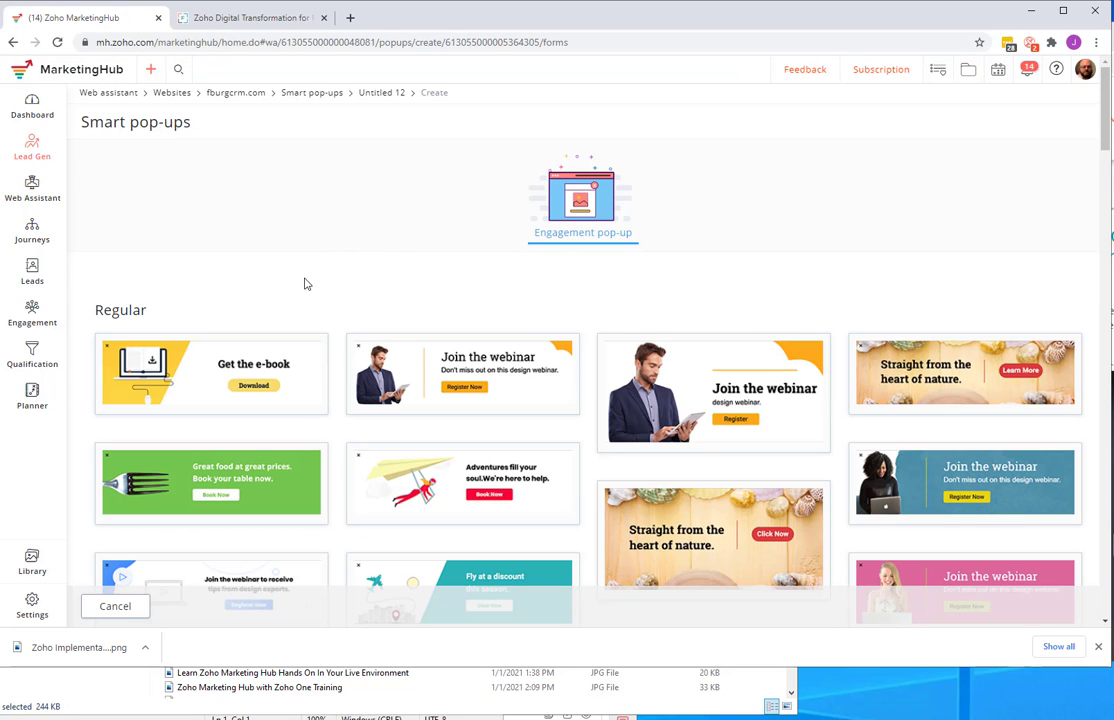
scroll(330, 400, down, 3)
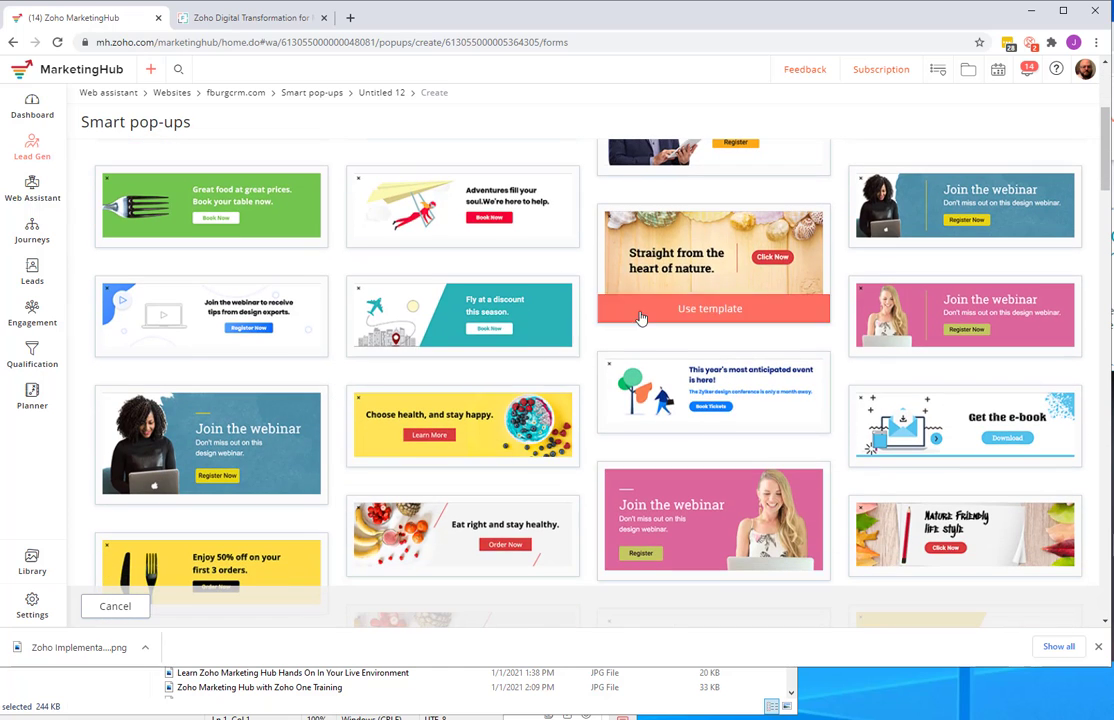
scroll(641, 318, down, 4)
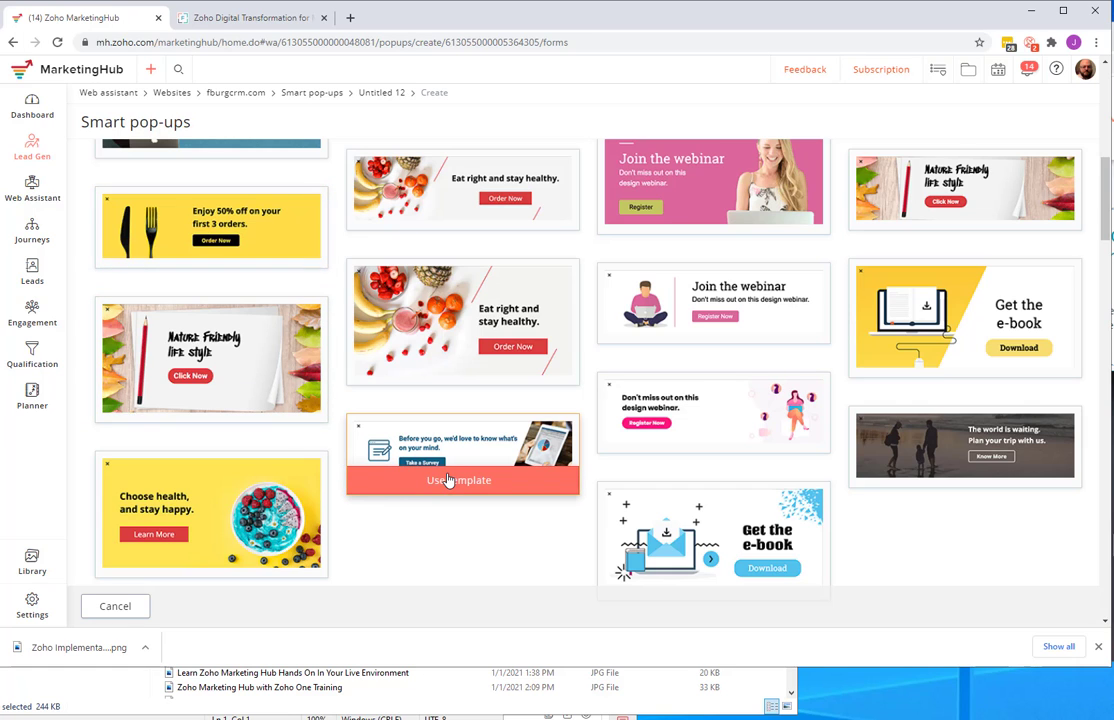
click(448, 481)
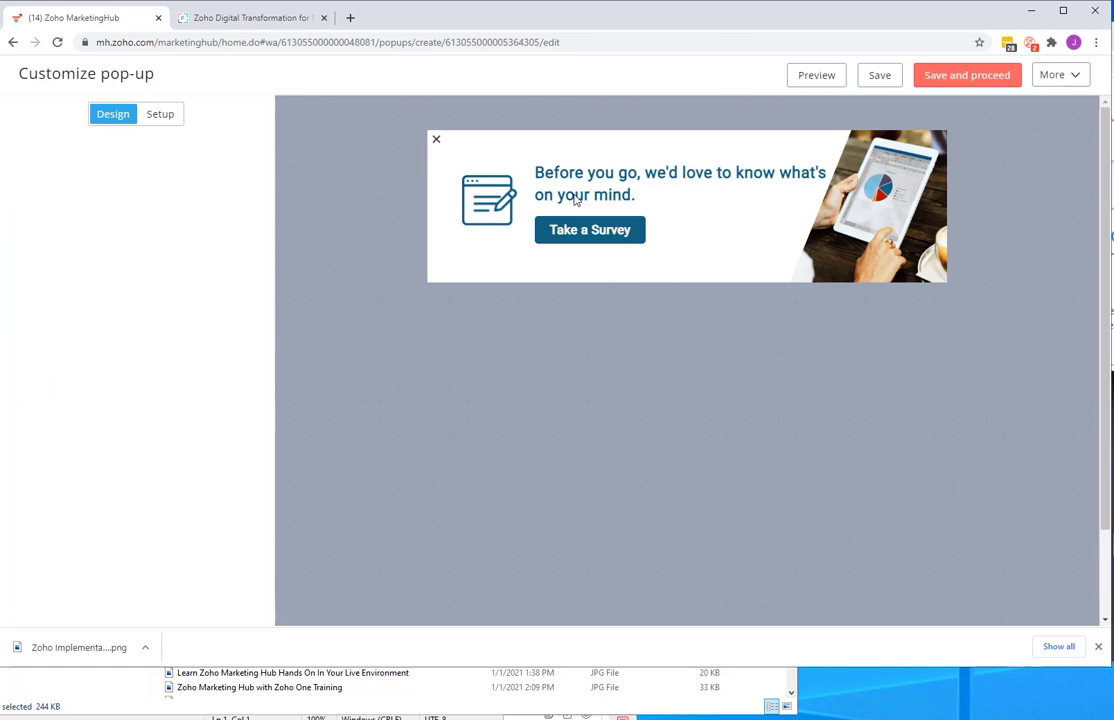
Replace the pop-up's headline text with "So, your in marketing! Interested in a zMH Demo?"
click(570, 178)
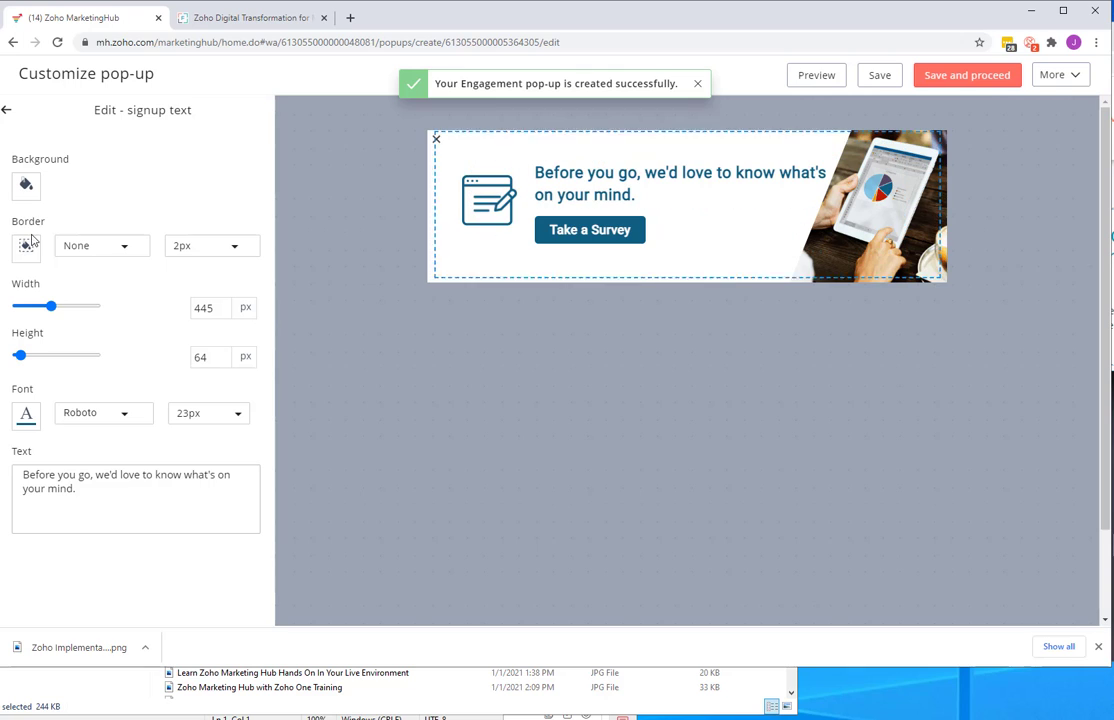
drag(80, 491, 15, 476)
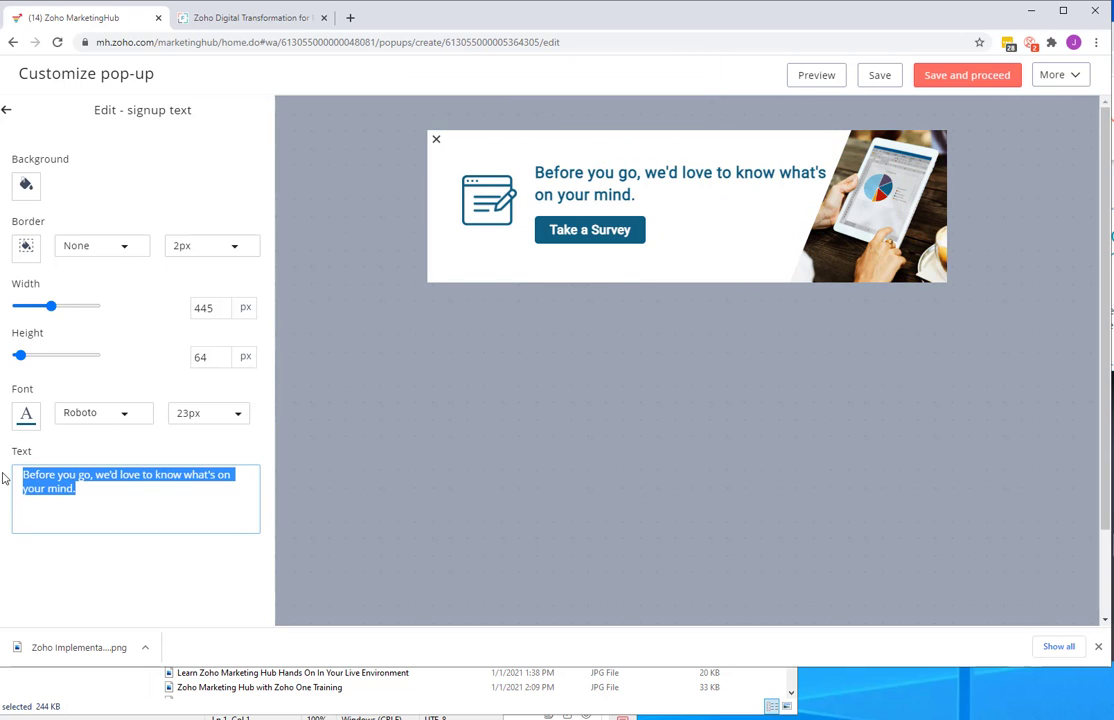
text(S)
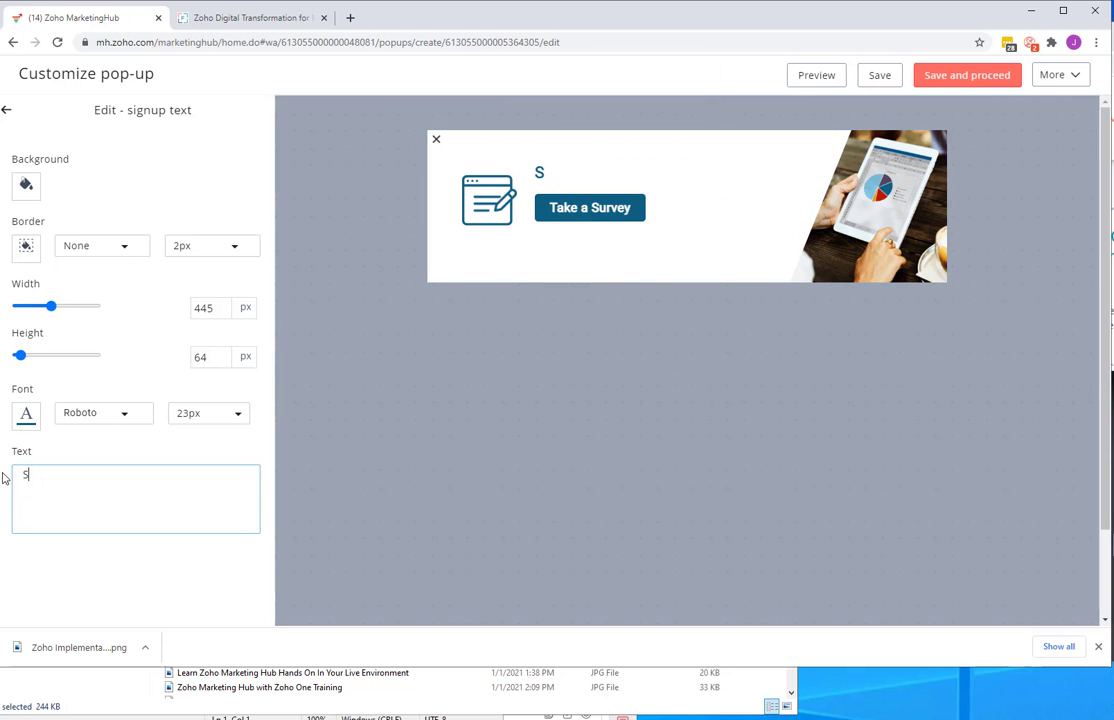
text(o, your in marketing)
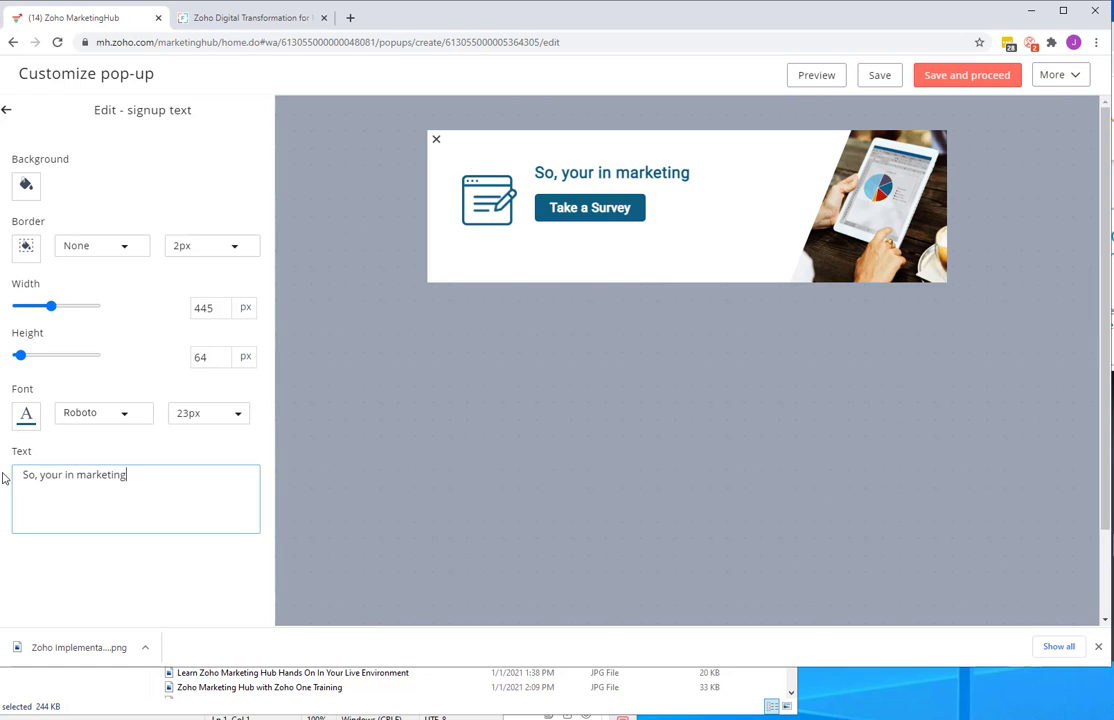
text(! Interest)
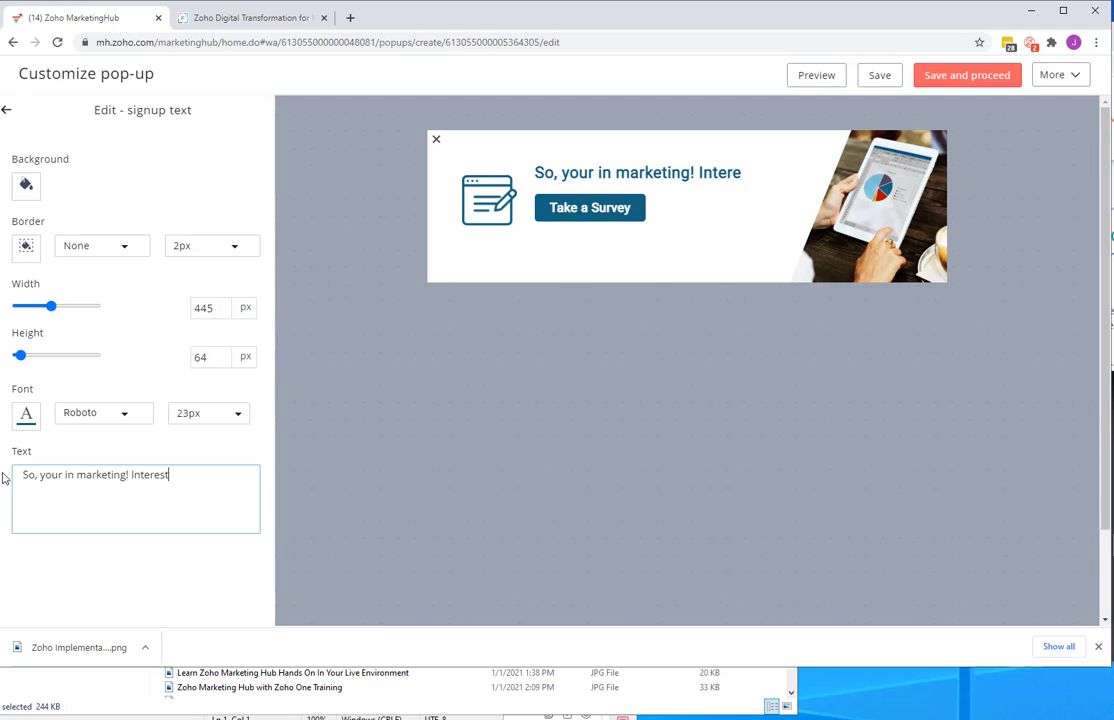
text(edin)
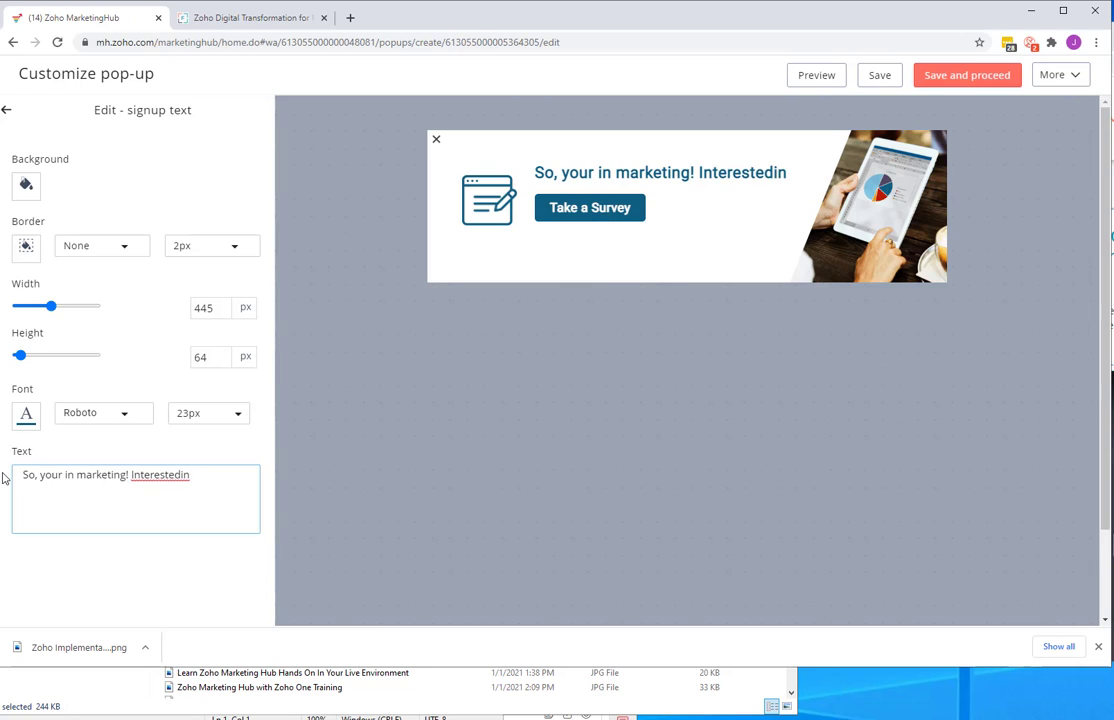
key(BackSpace)
key(BackSpace)
text(a zMH )
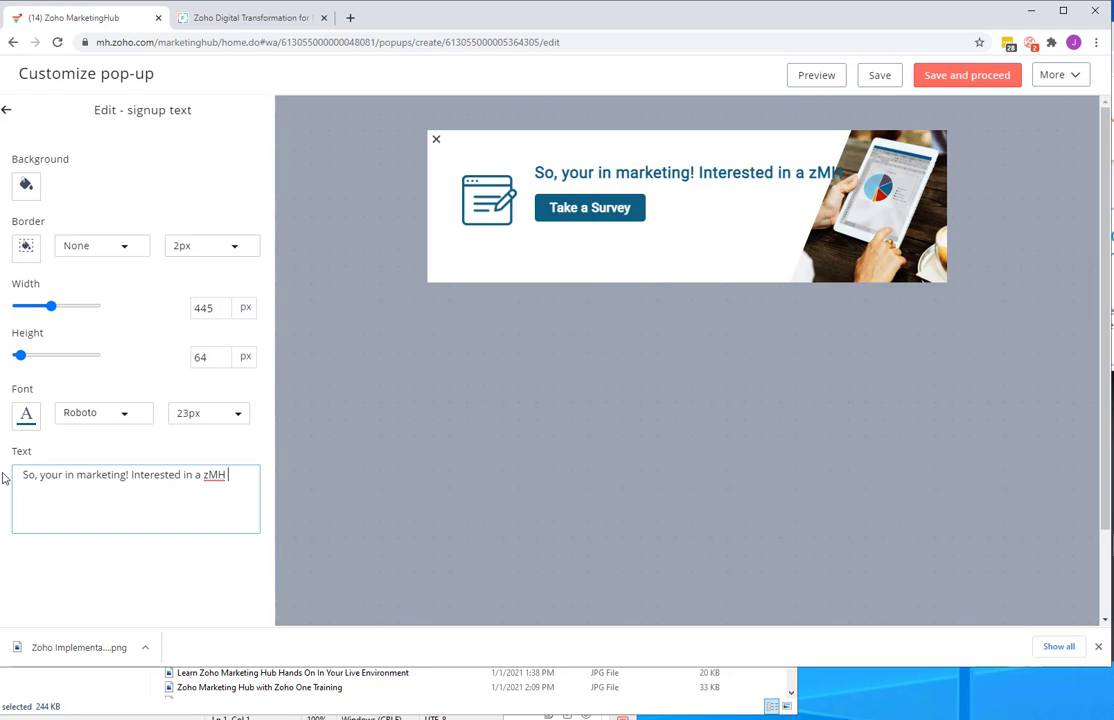
text(Demo?)
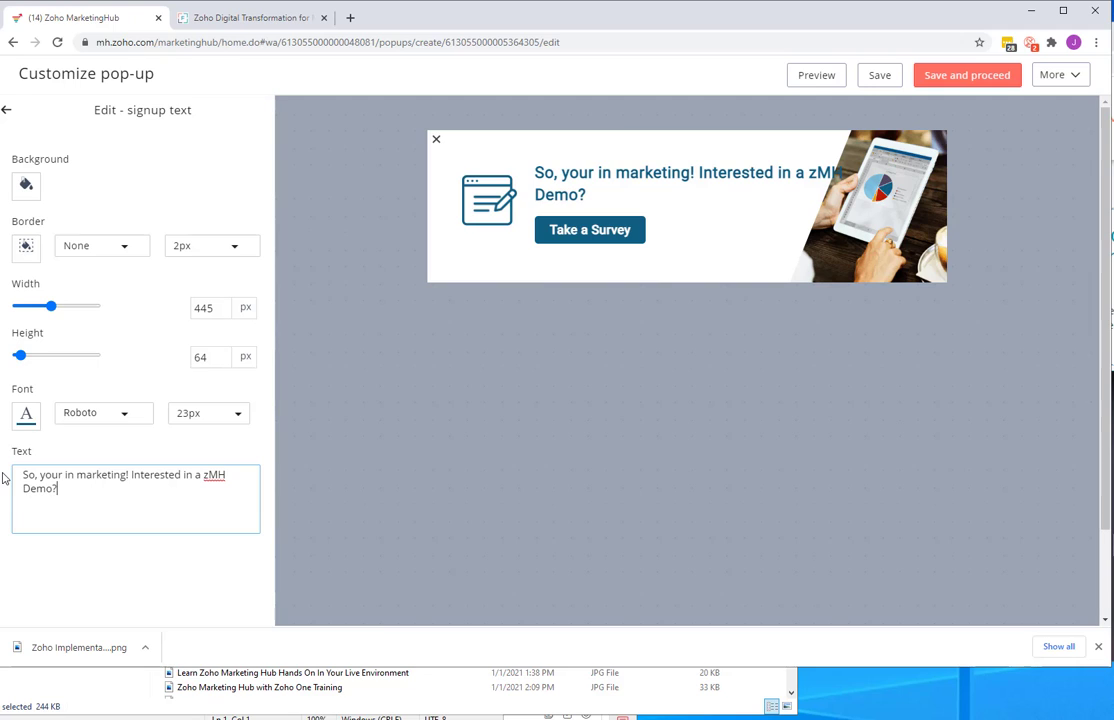
Insert "for insurance companies" after "marketing" in the pop-up's headline
click(124, 476)
text(for insurance)
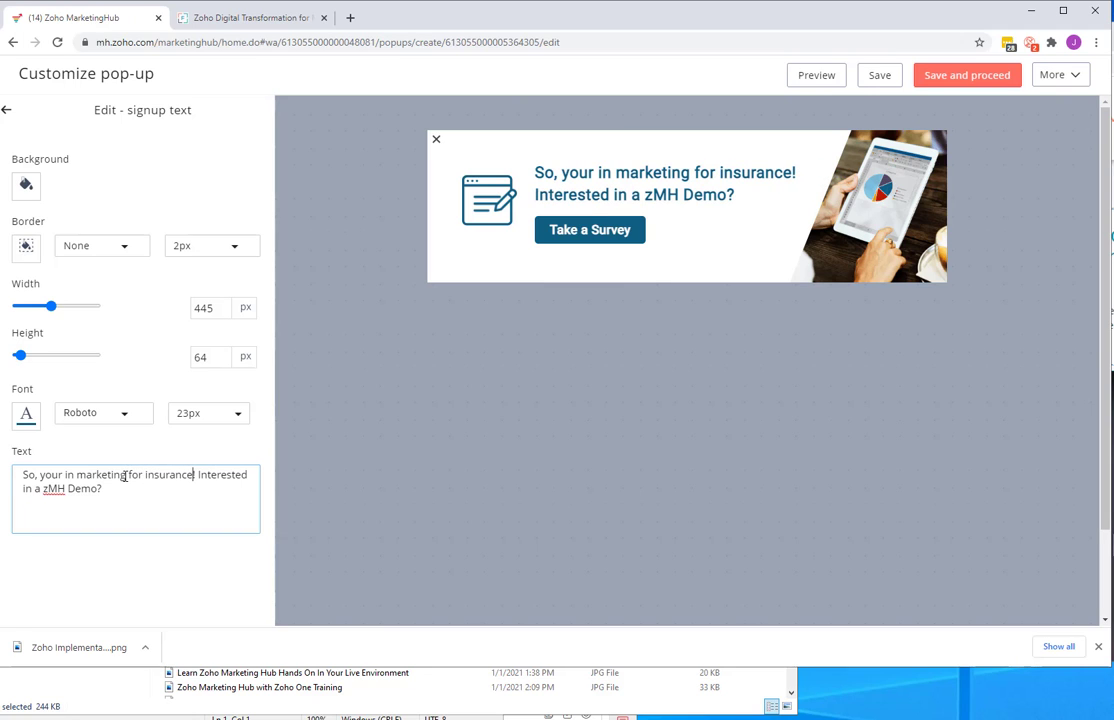
text( companies)
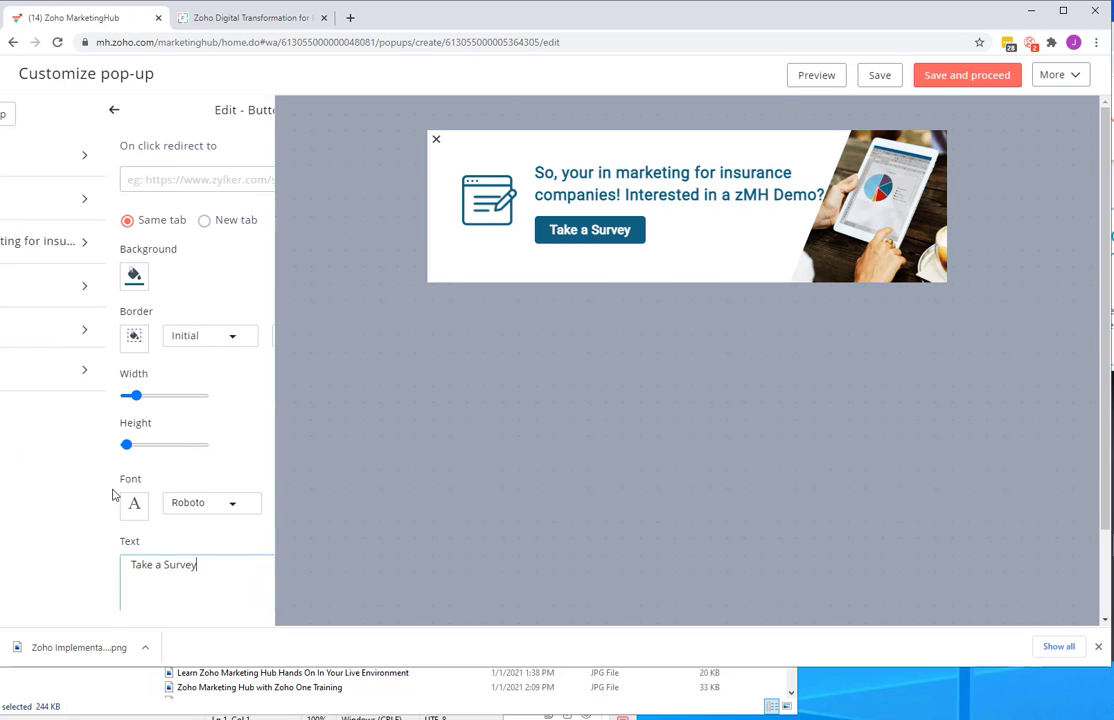
drag(92, 567, 6, 567)
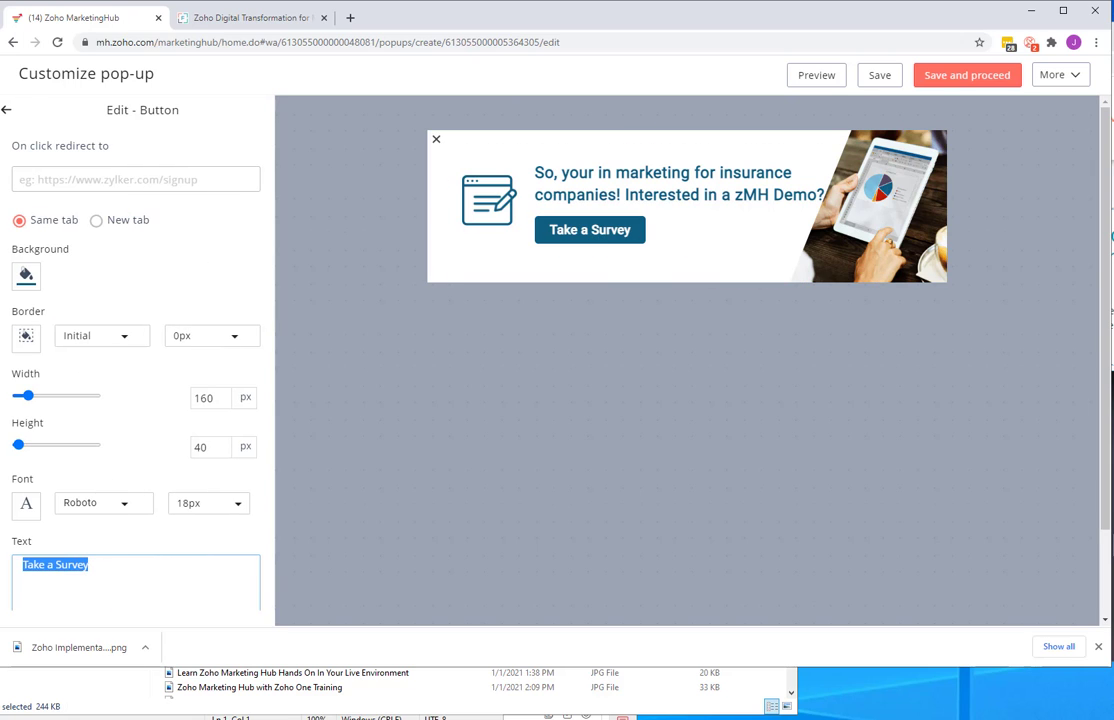
text(F)
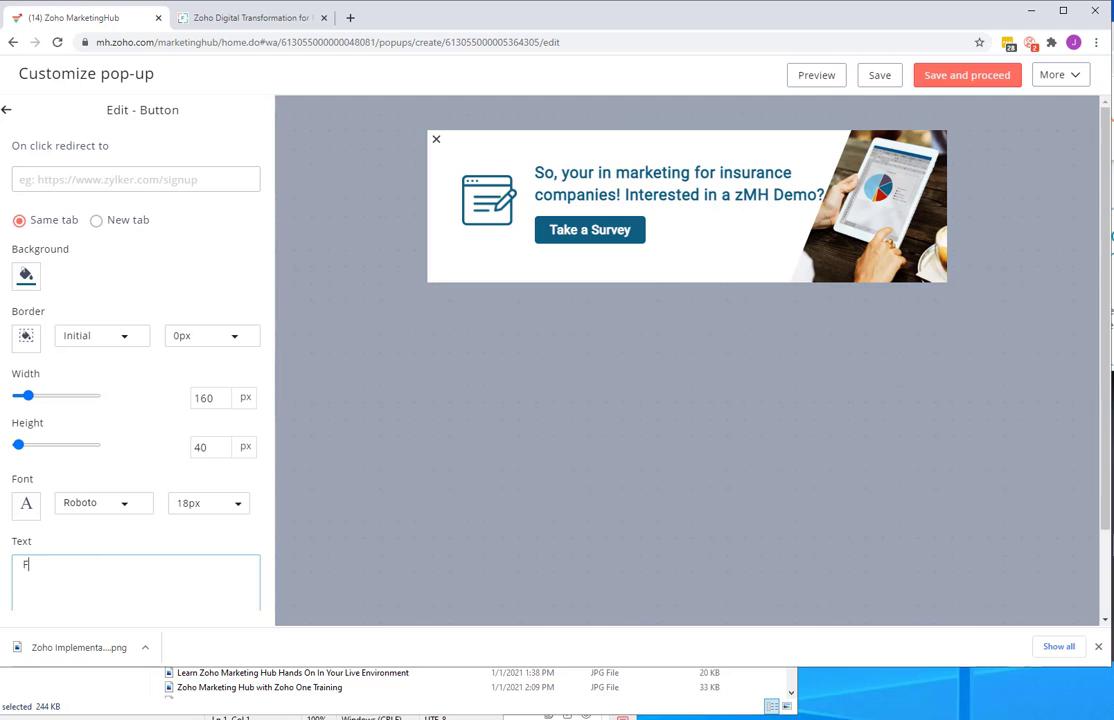
text(ree Consultation)
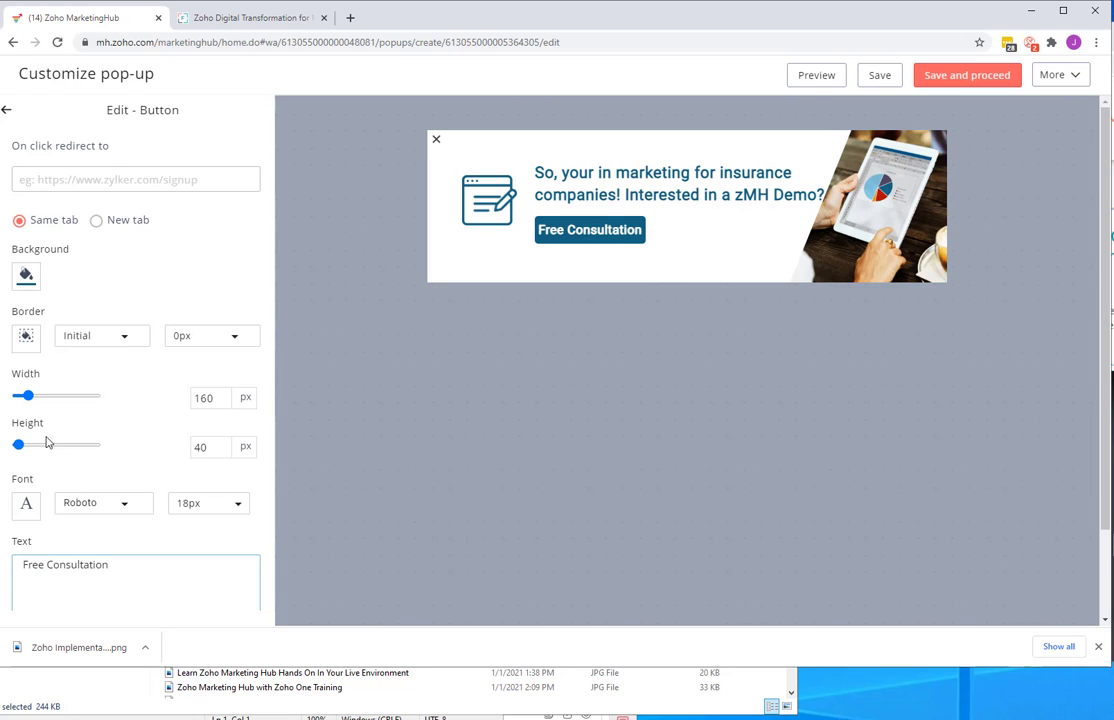
click(64, 182)
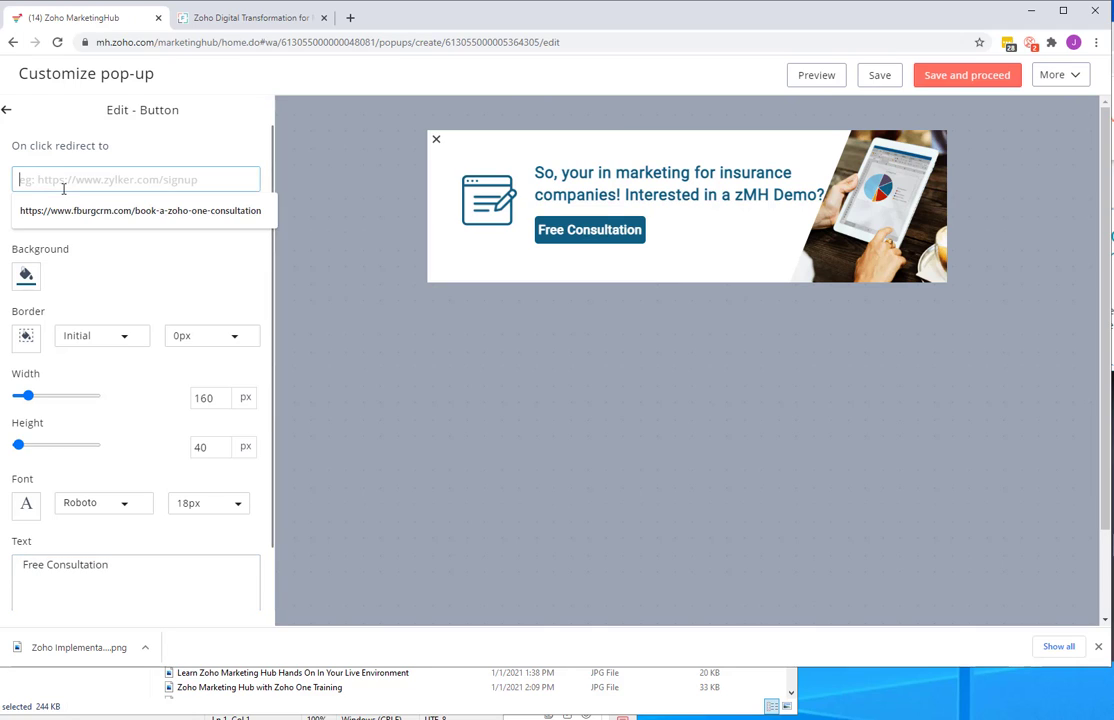
click(67, 211)
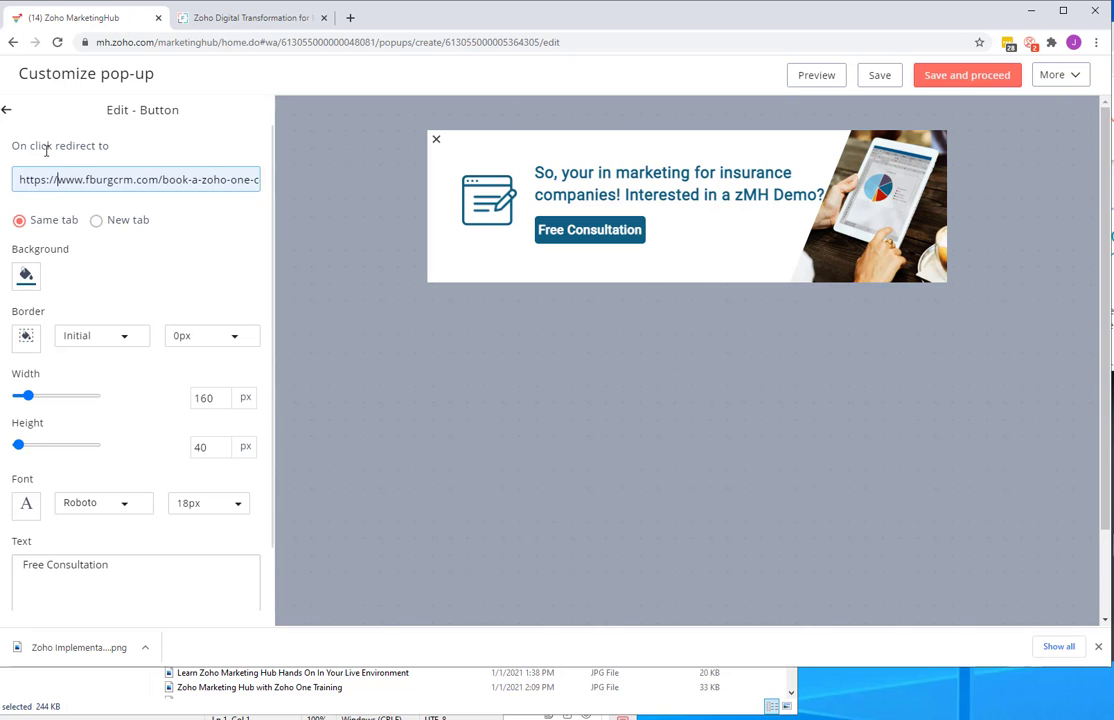
drag(131, 180, 319, 194)
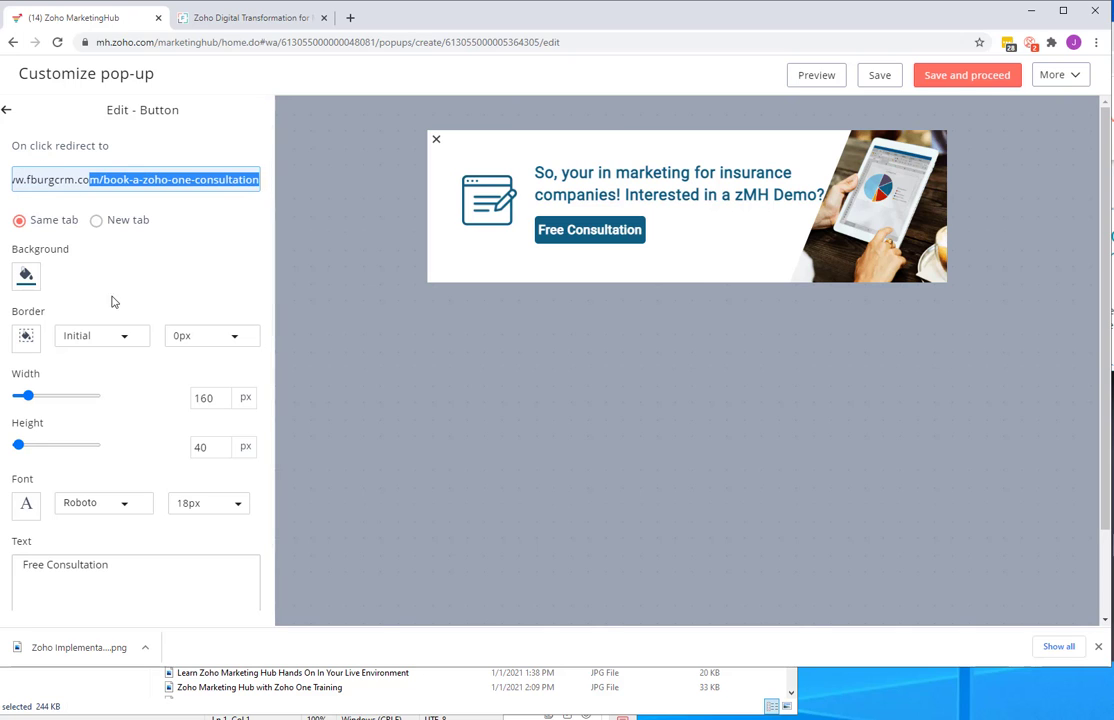
click(8, 111)
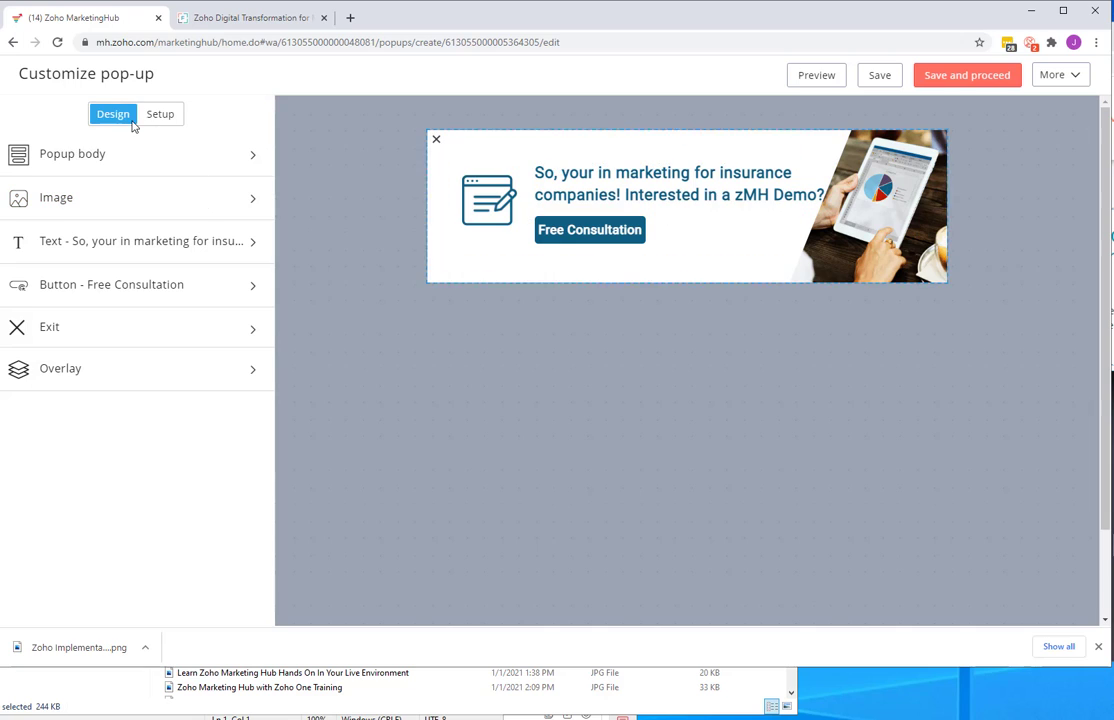
Add a scroll trigger at 75% alongside the entry trigger, and save the pop-up design to proceed
click(160, 116)
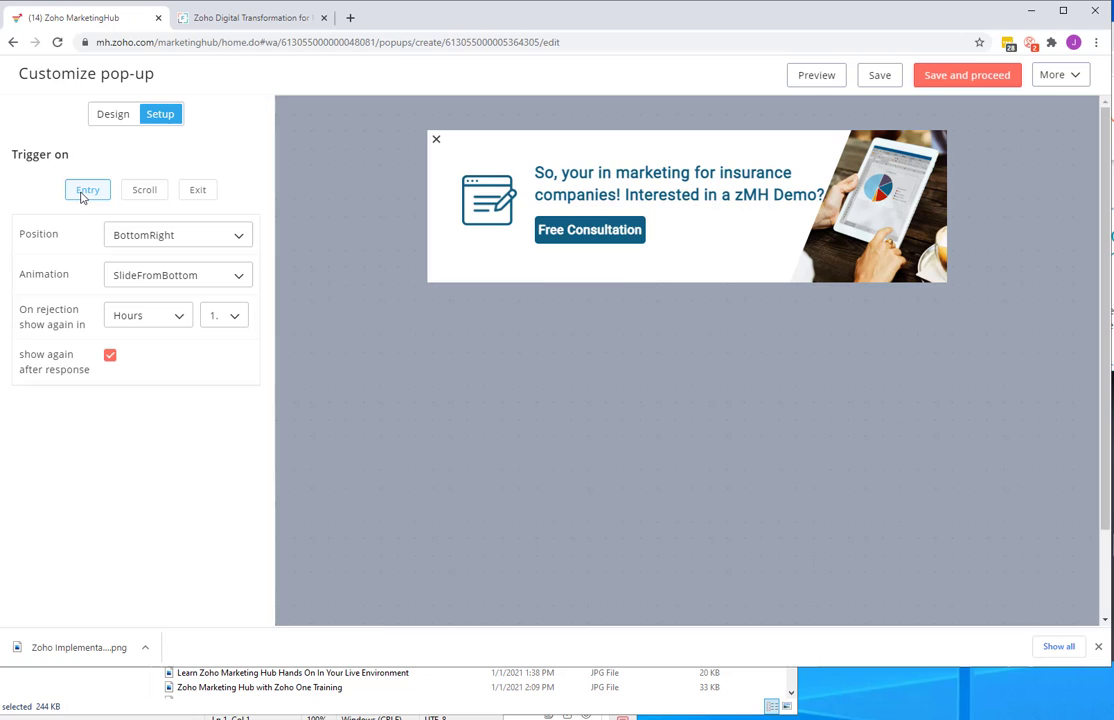
click(138, 189)
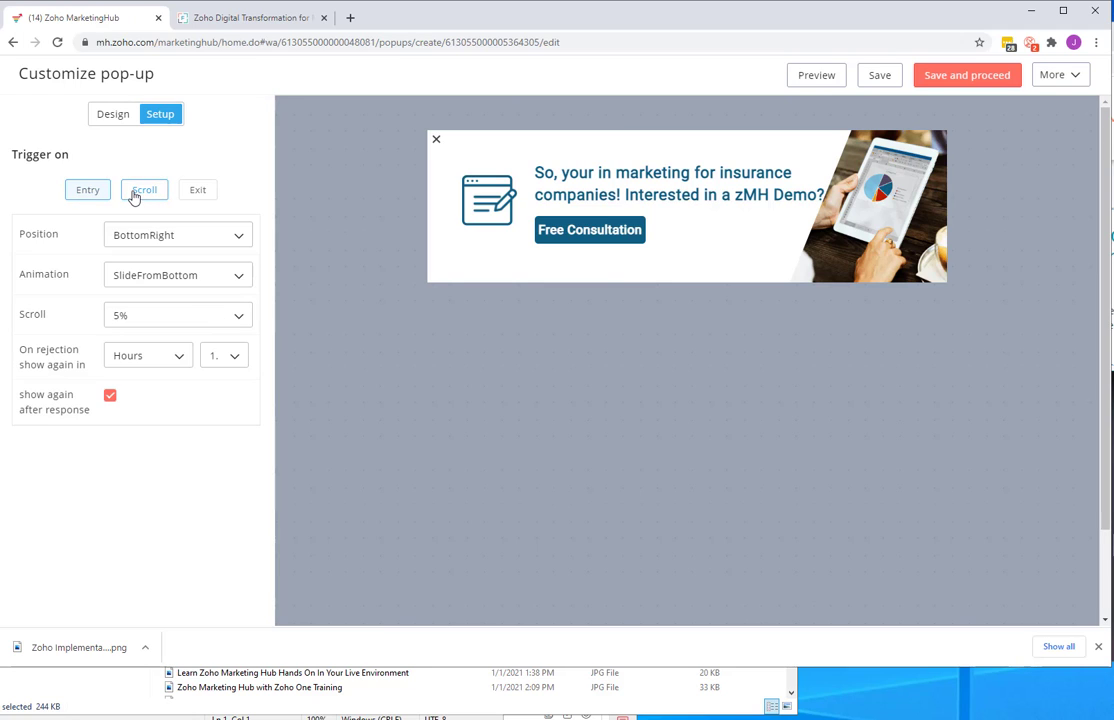
click(142, 316)
scroll(144, 410, down, 2)
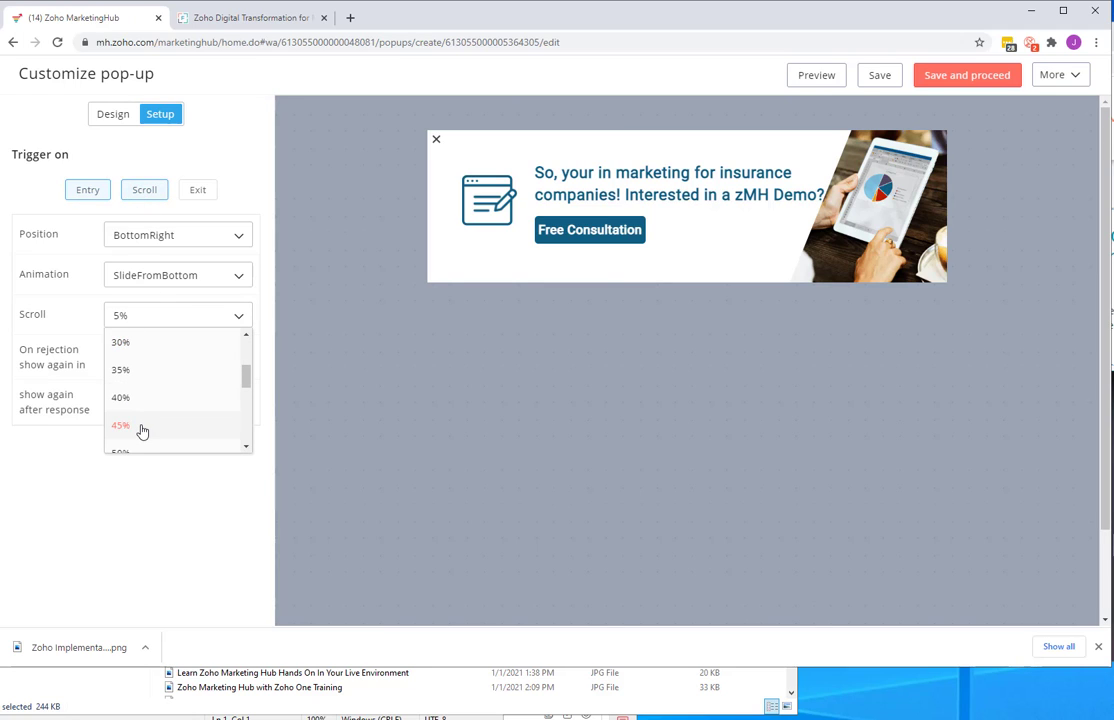
scroll(142, 428, down, 2)
scroll(145, 399, down, 1)
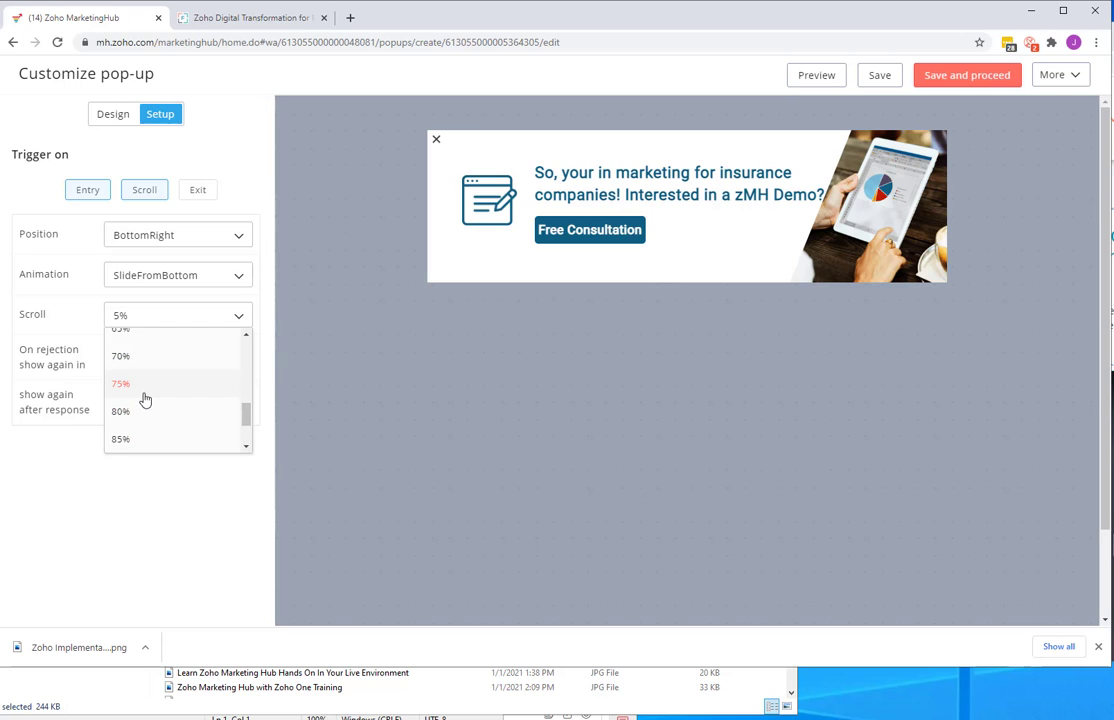
click(145, 384)
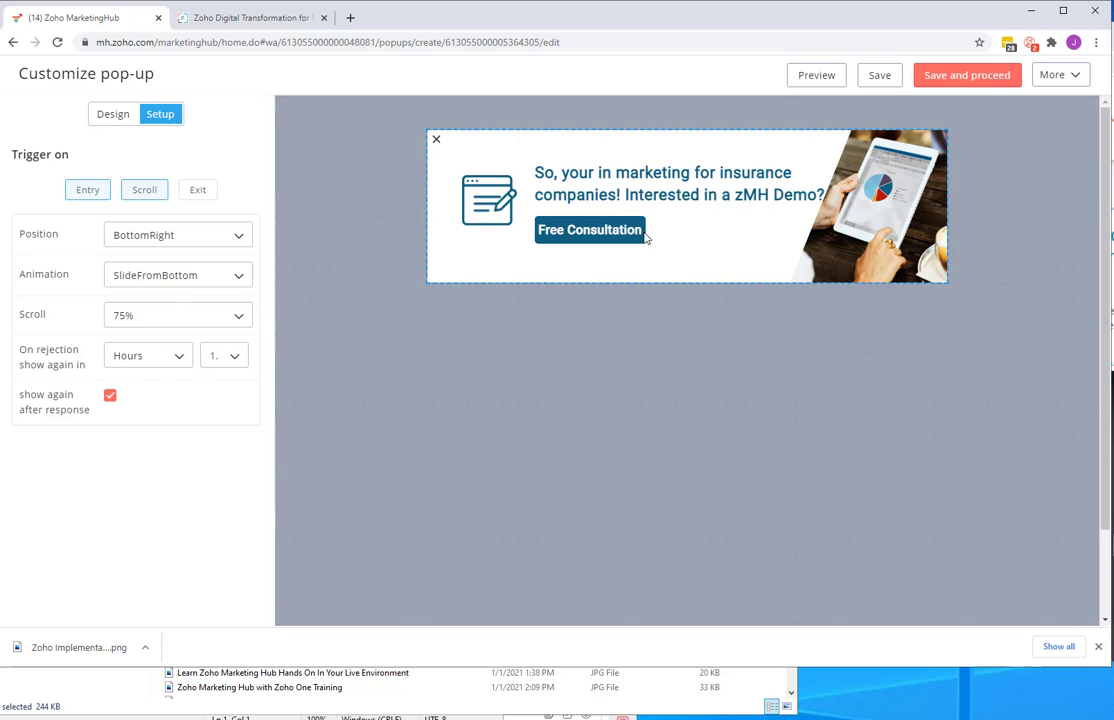
click(993, 80)
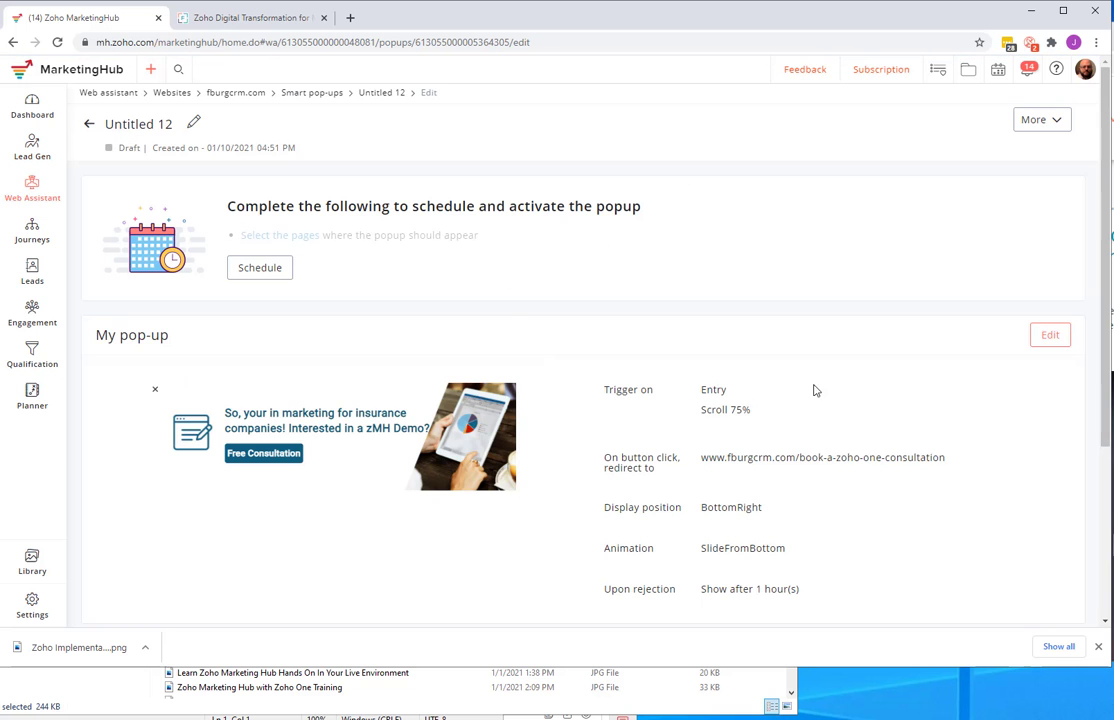
Start the page selection for the pop-up, show it to known visitors, and enable field-based criteria for them
scroll(831, 392, down, 3)
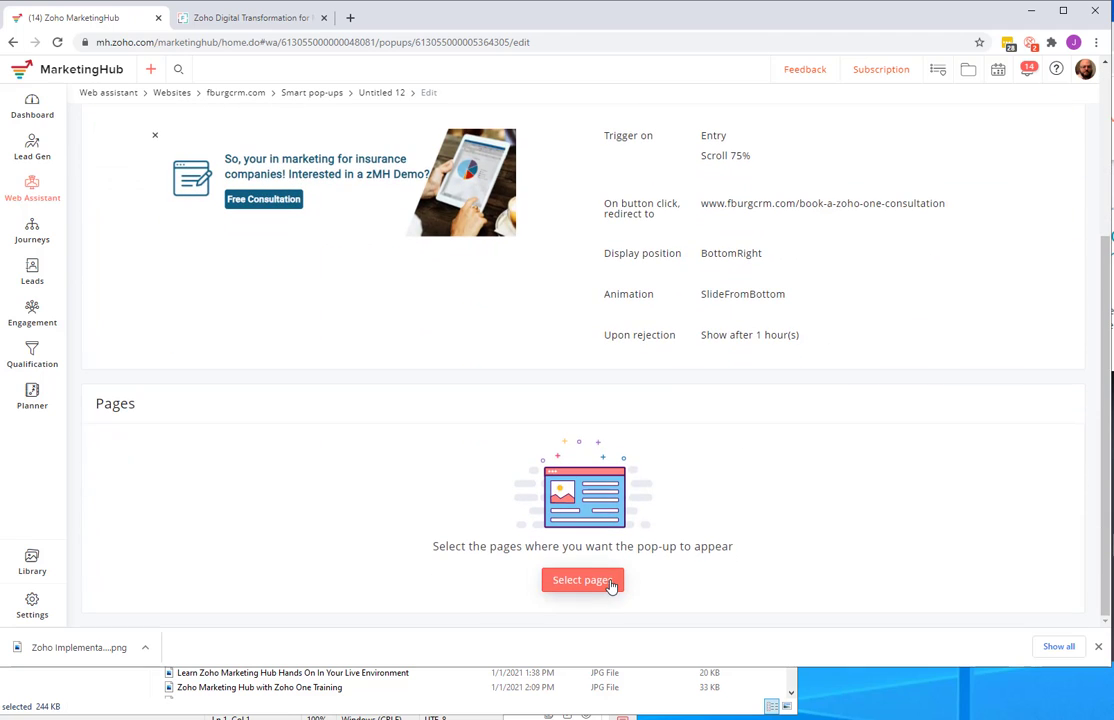
click(607, 583)
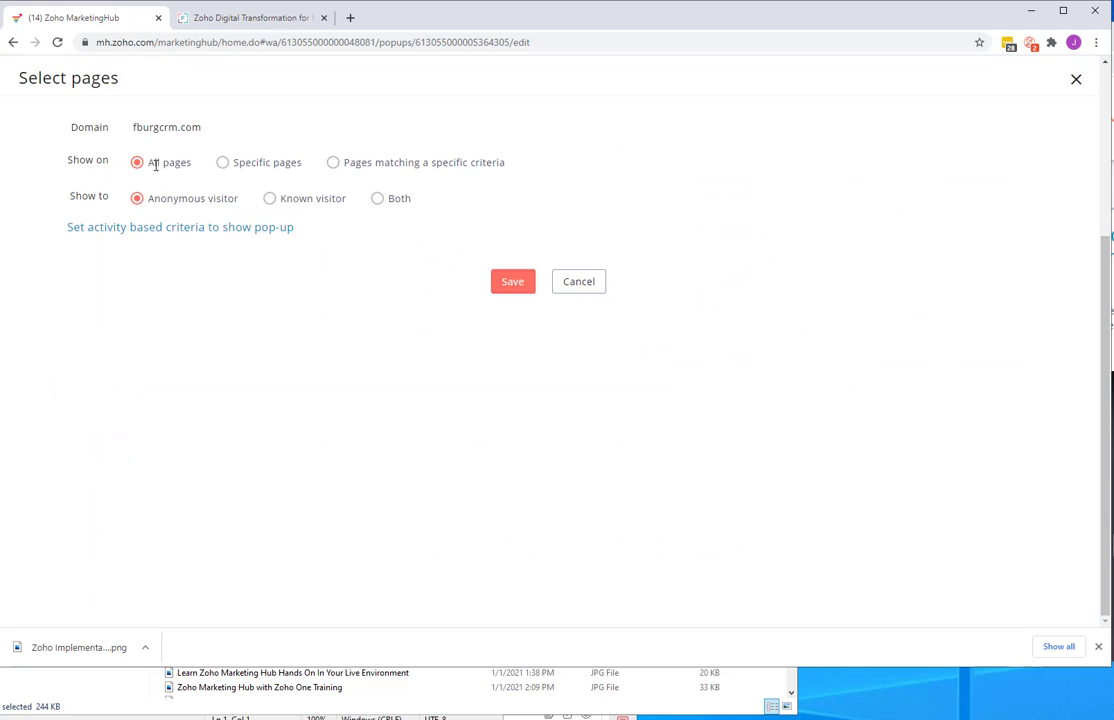
click(270, 200)
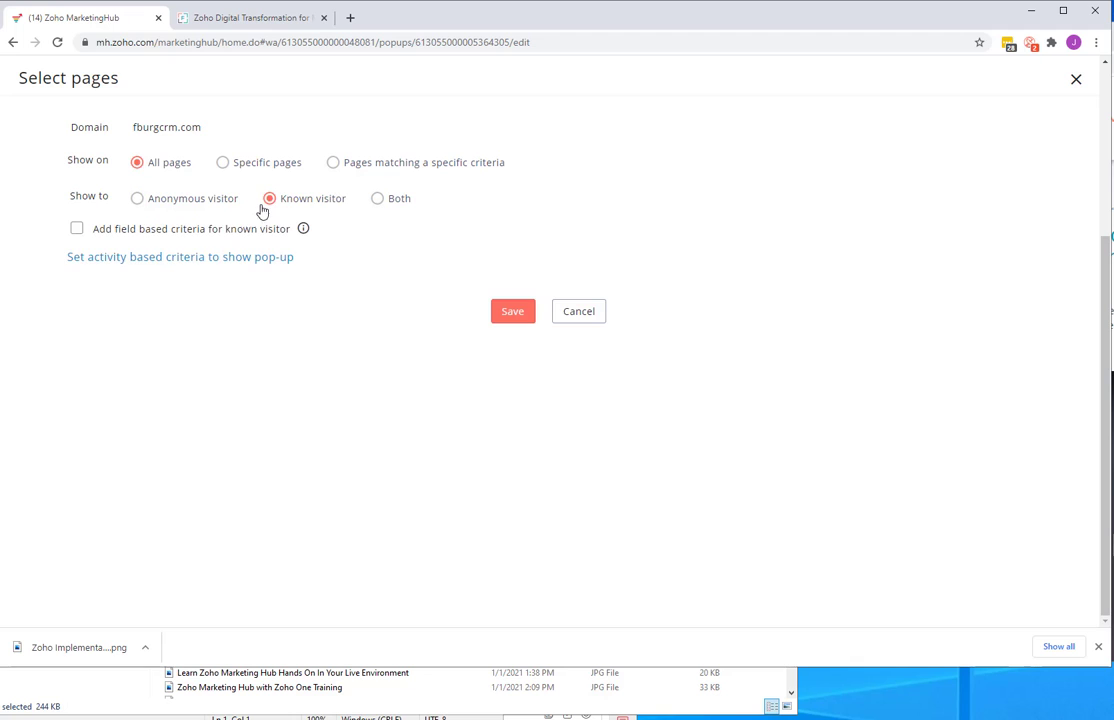
click(78, 231)
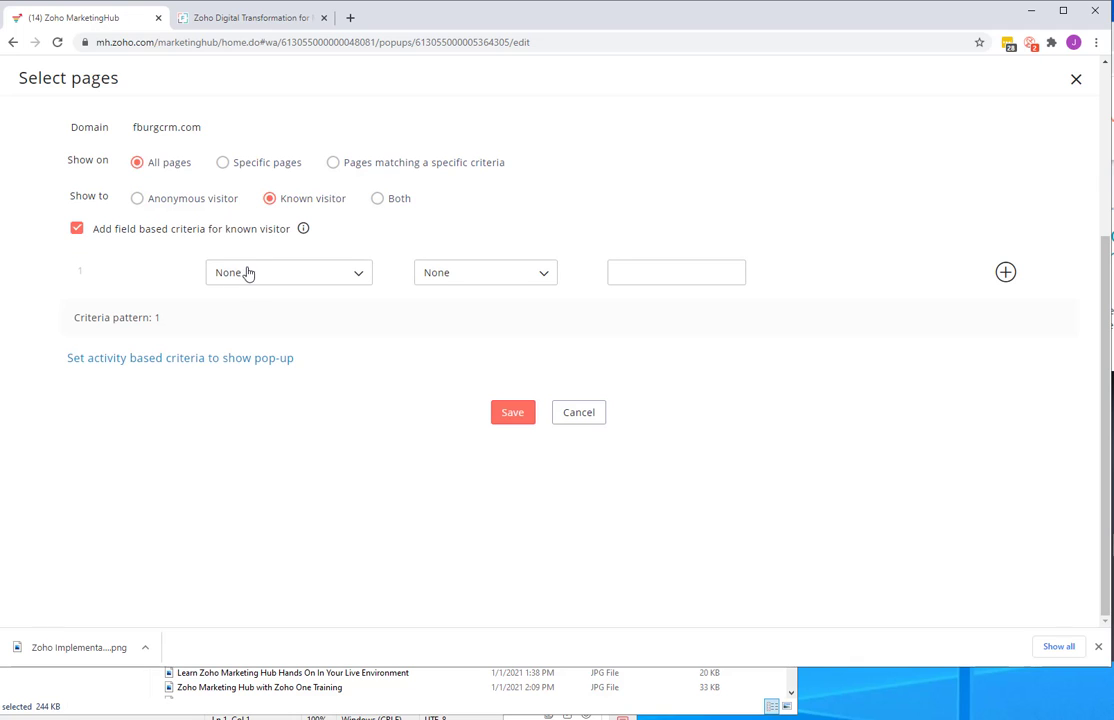
Set the first field-based criterion to Persona is "Senior Marketing"
click(251, 284)
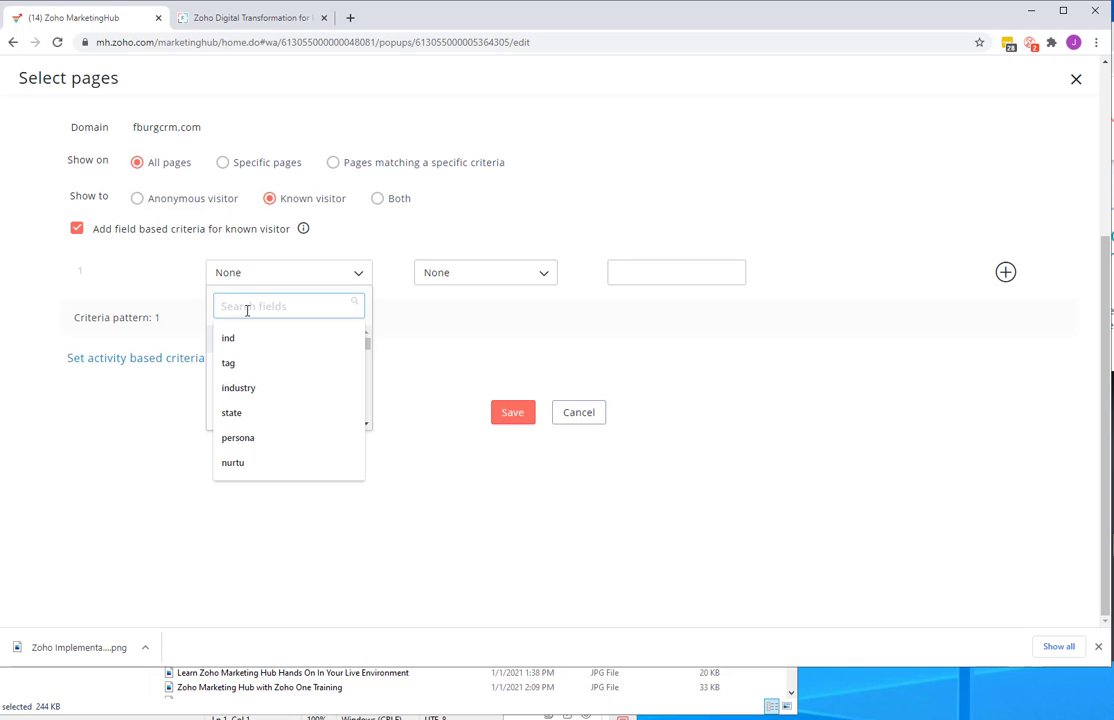
text(persona)
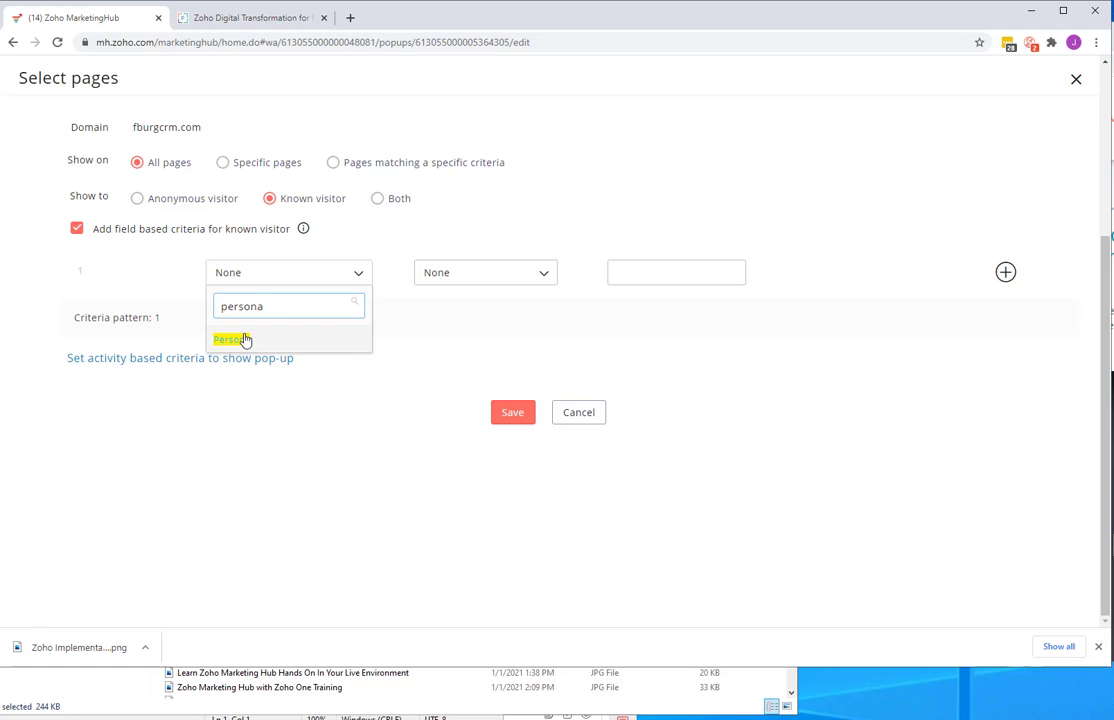
click(238, 339)
click(537, 288)
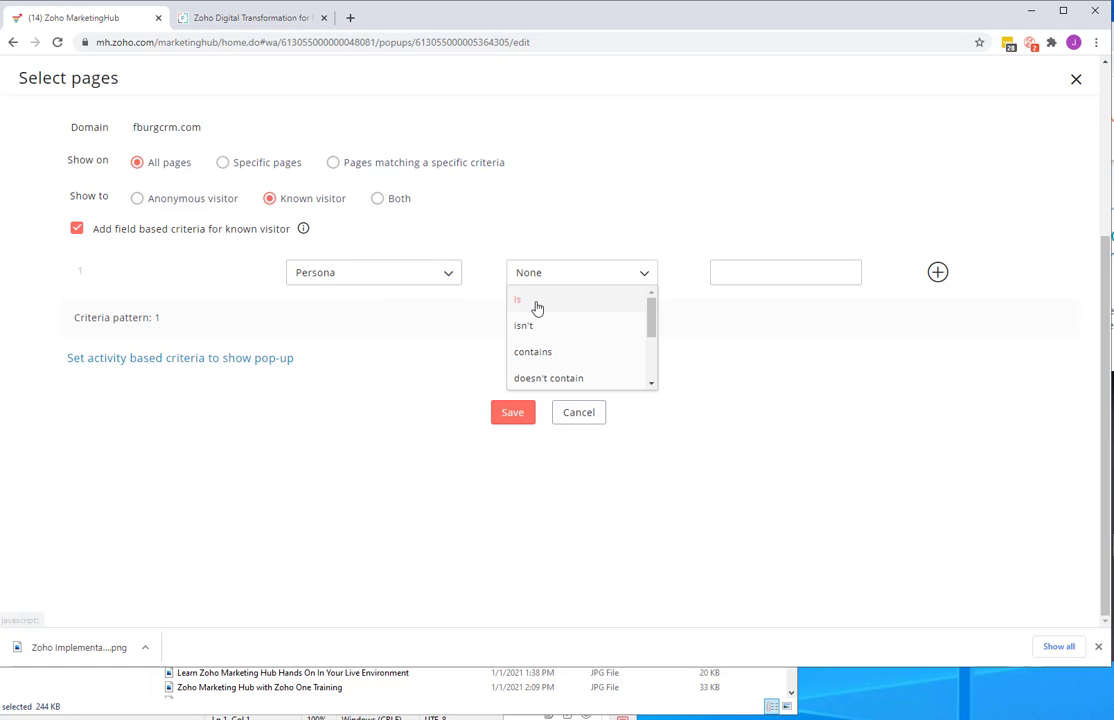
click(525, 323)
click(767, 276)
text(Senior Marketing)
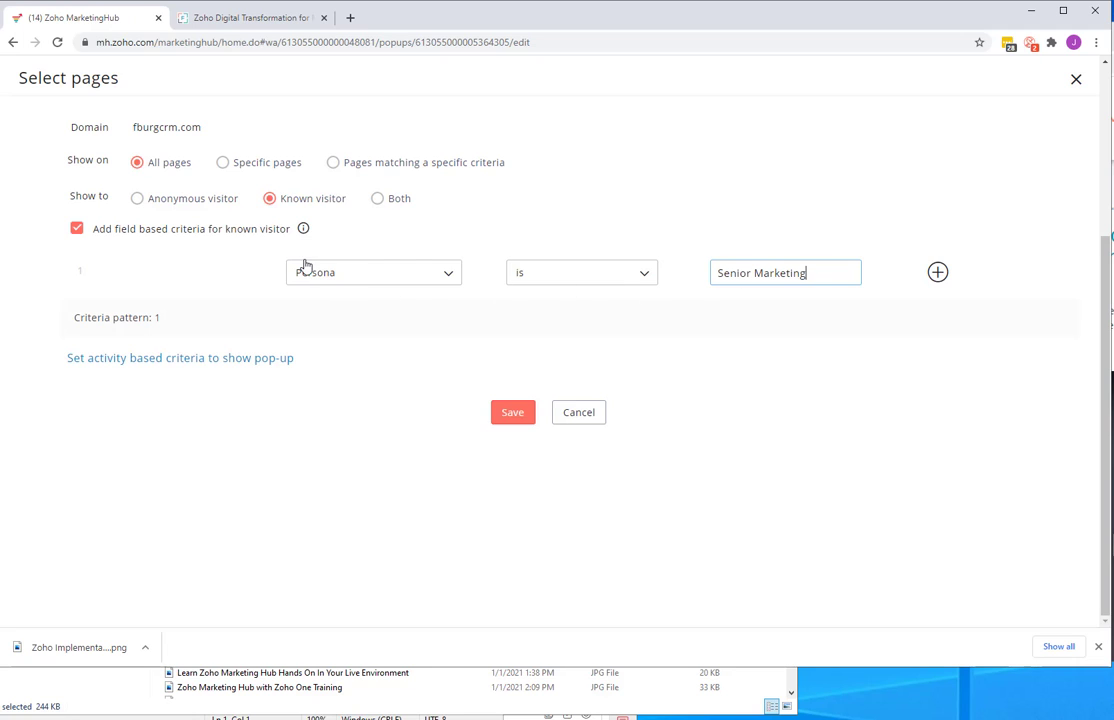
Add a second field-based criterion joined with "and": Industry is "Insurance"
click(940, 275)
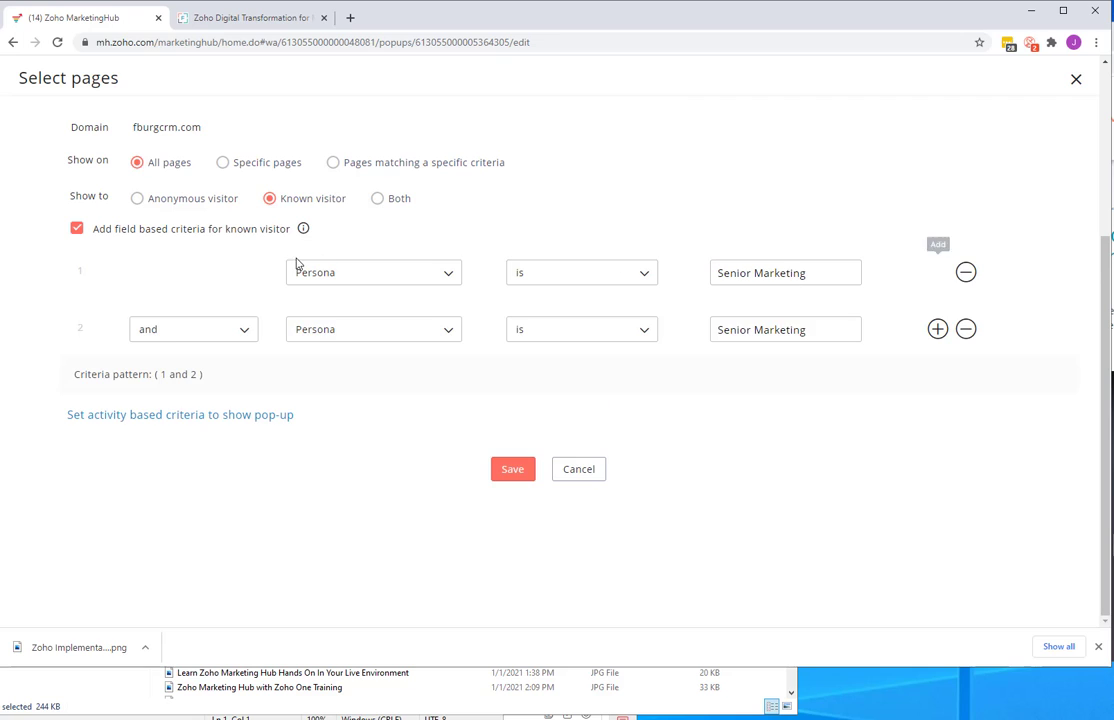
click(170, 333)
click(321, 335)
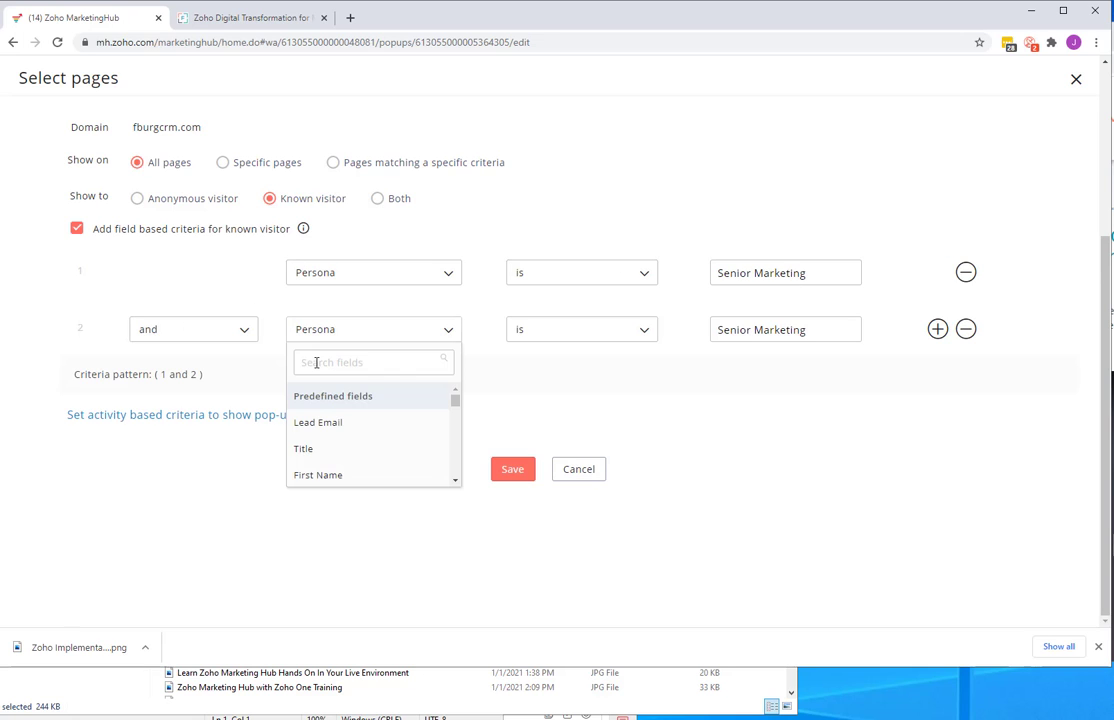
text(insp)
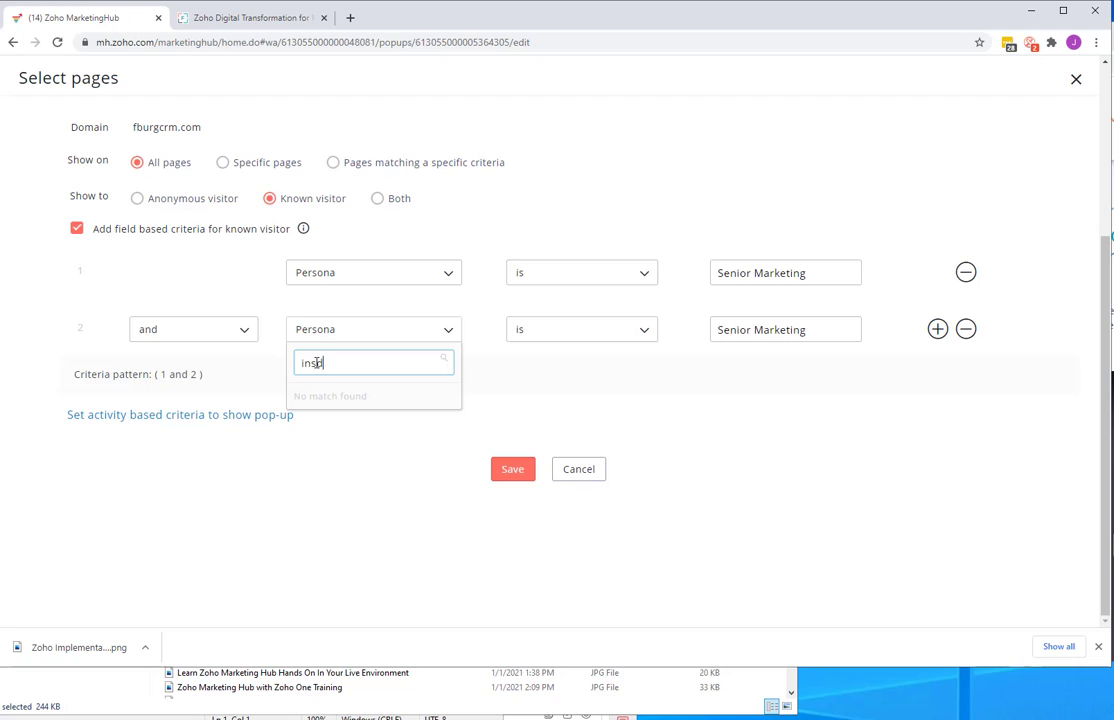
key(BackSpace)
text(dustry)
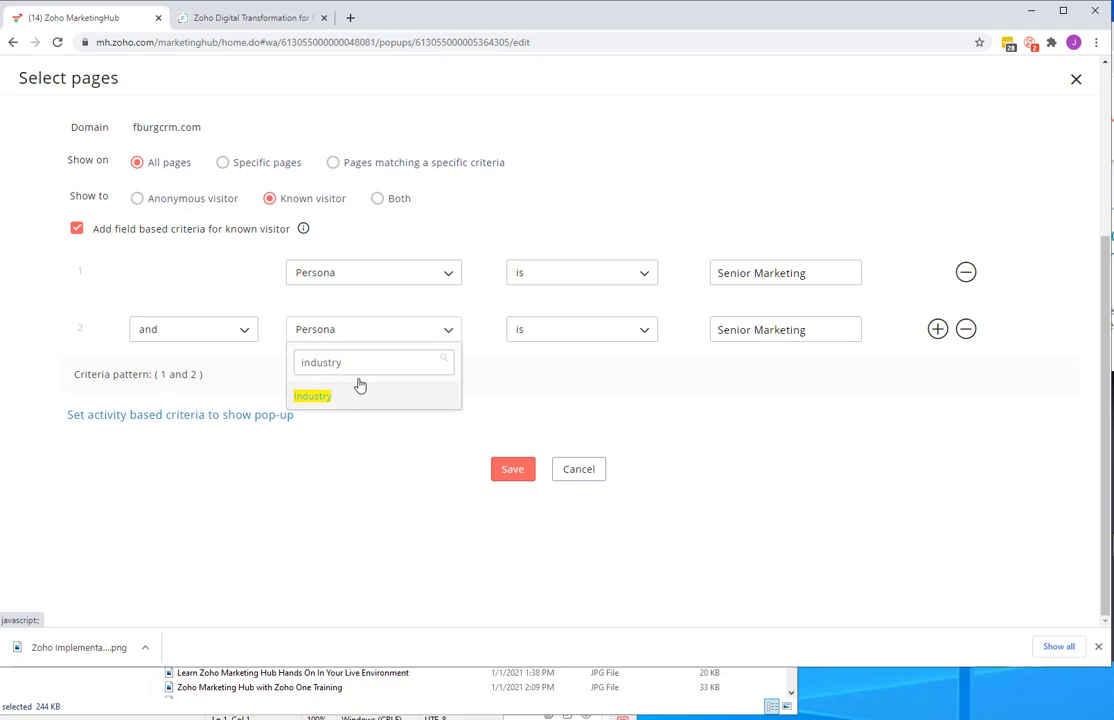
click(358, 393)
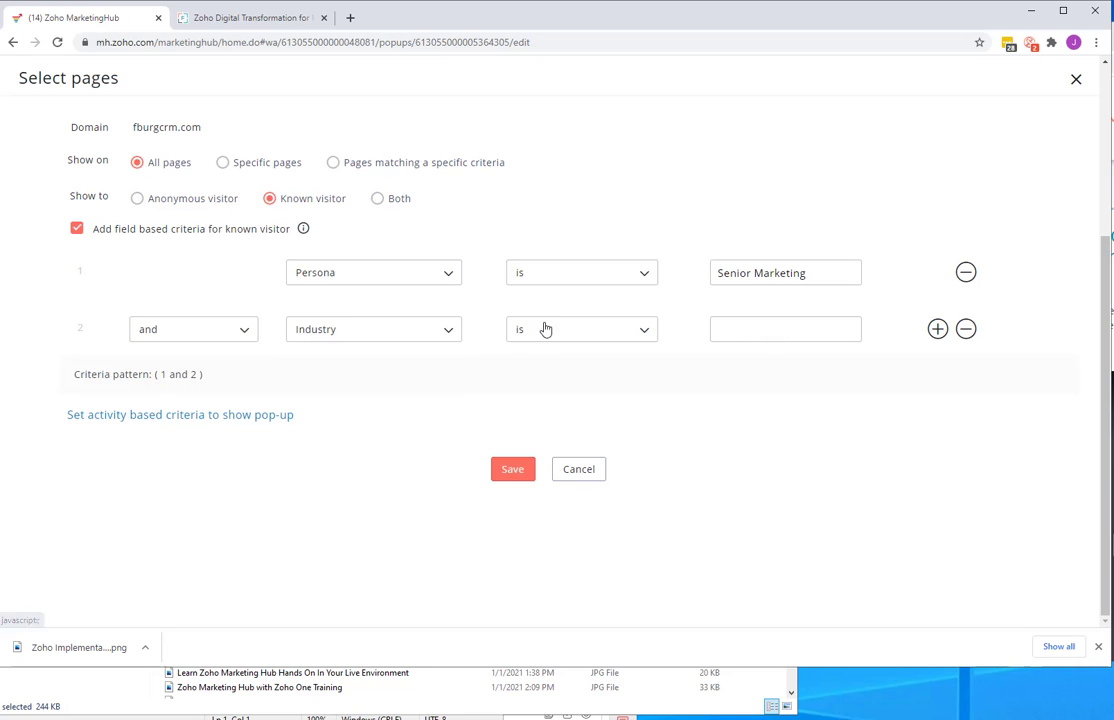
click(738, 336)
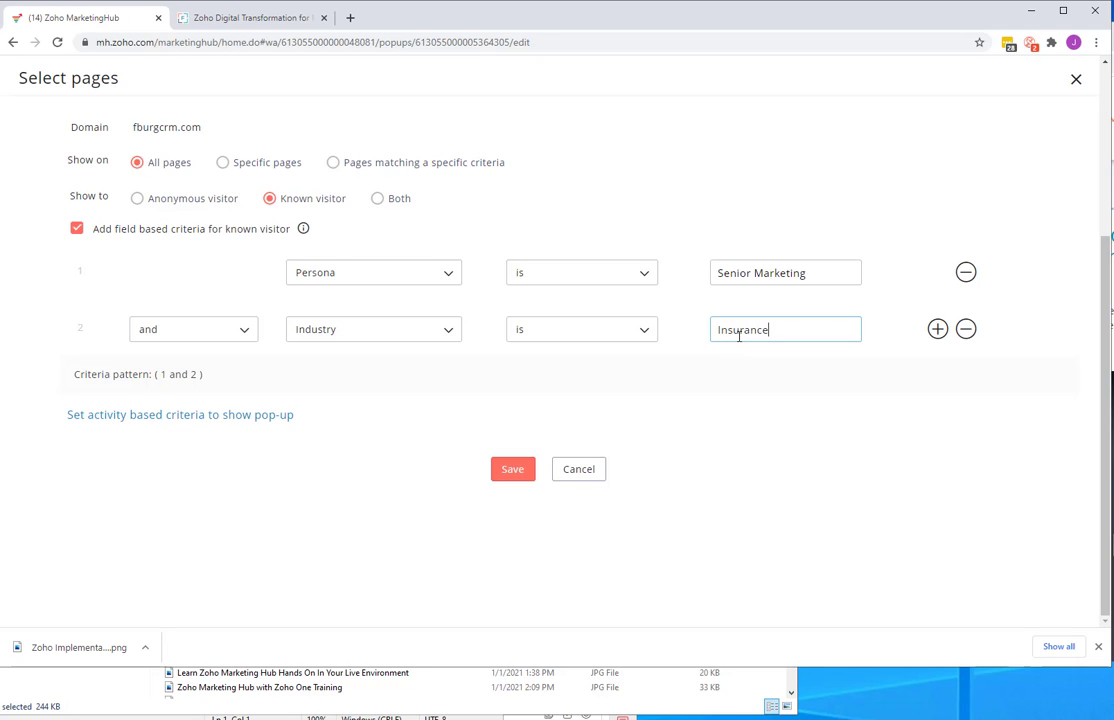
Add an activity-based criterion that the goal "Visited 3 Pages Zoho Implementation" is achieved, and save the page selection
click(147, 424)
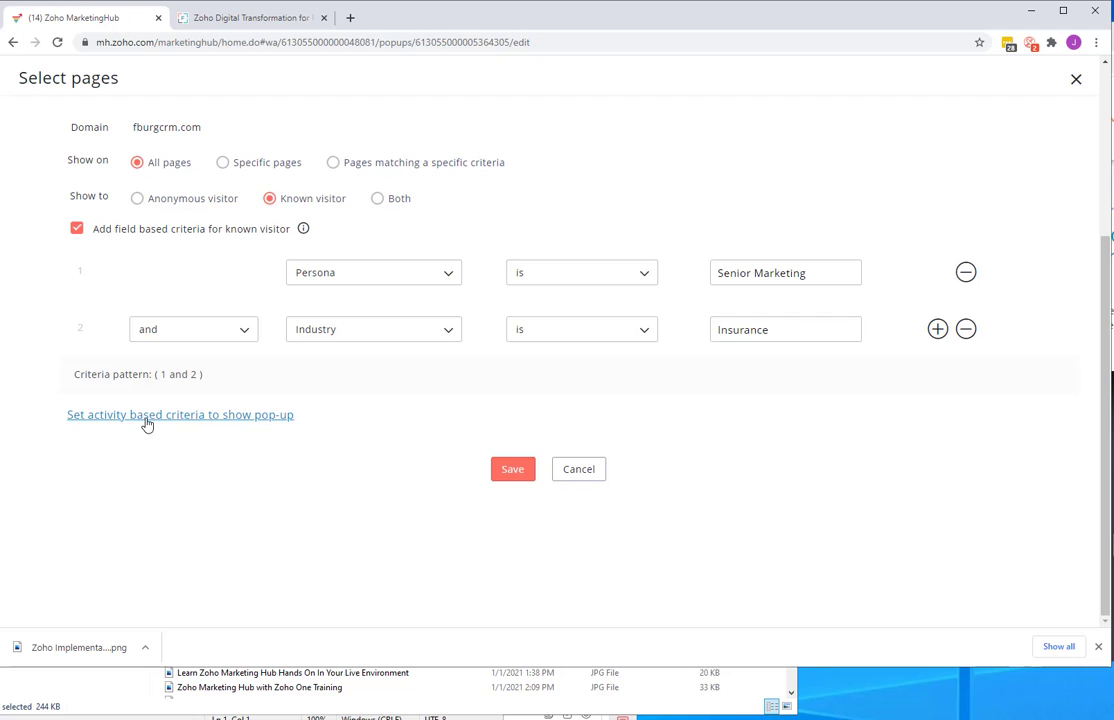
click(304, 468)
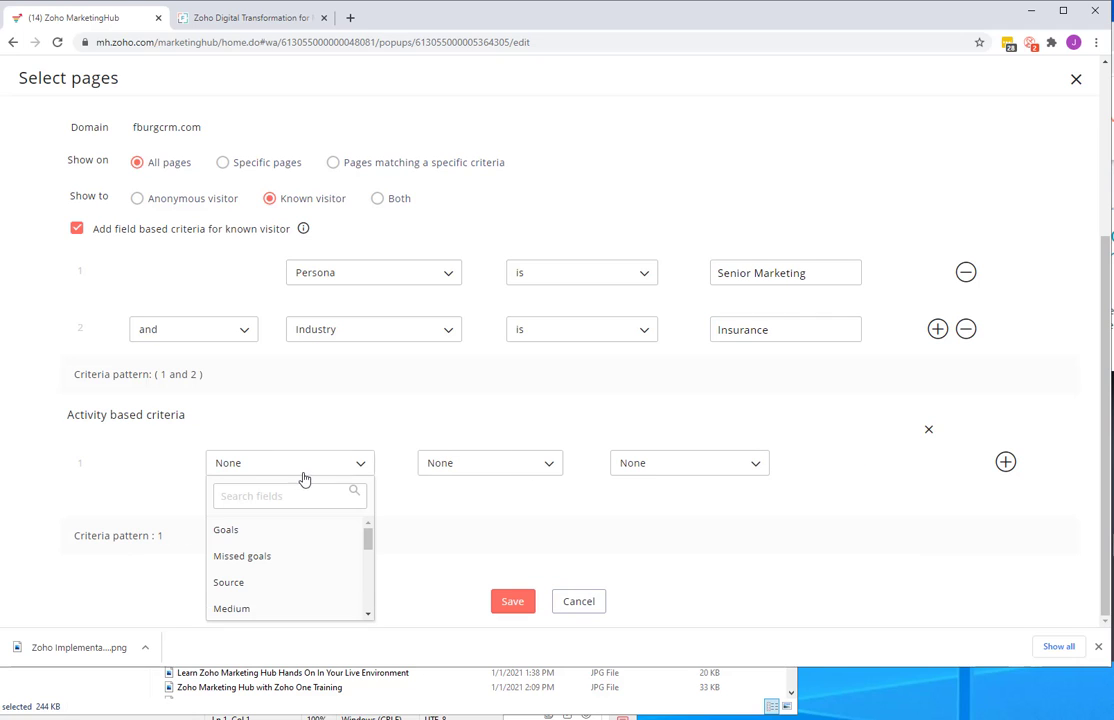
click(258, 530)
click(463, 474)
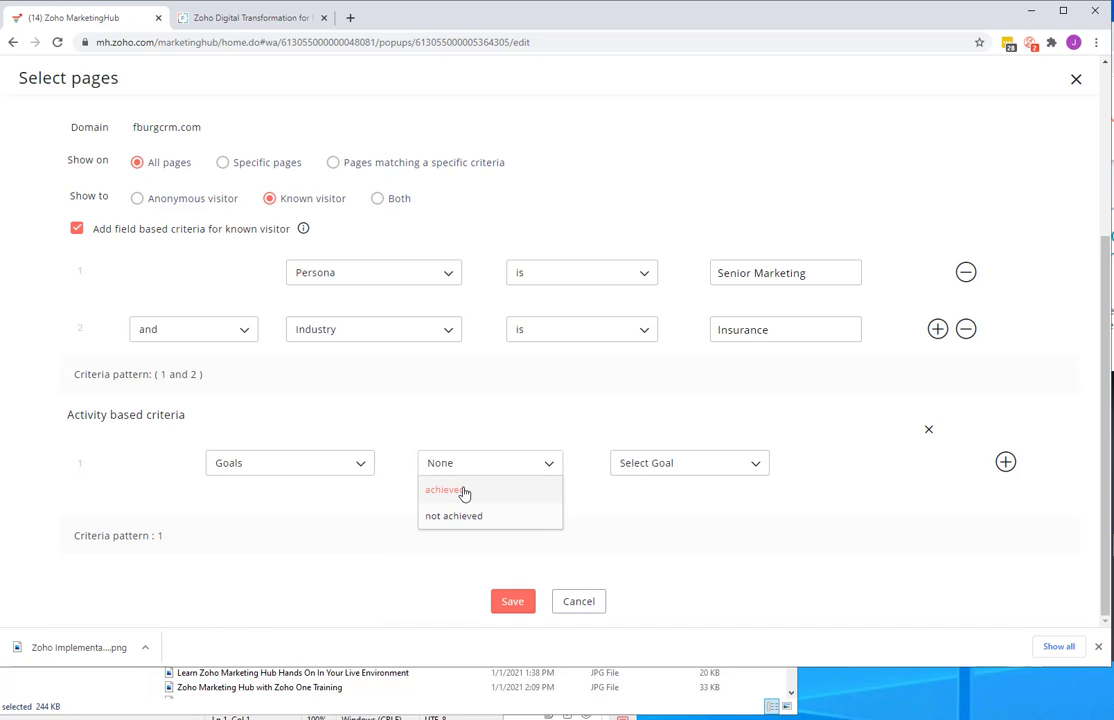
click(463, 491)
click(690, 465)
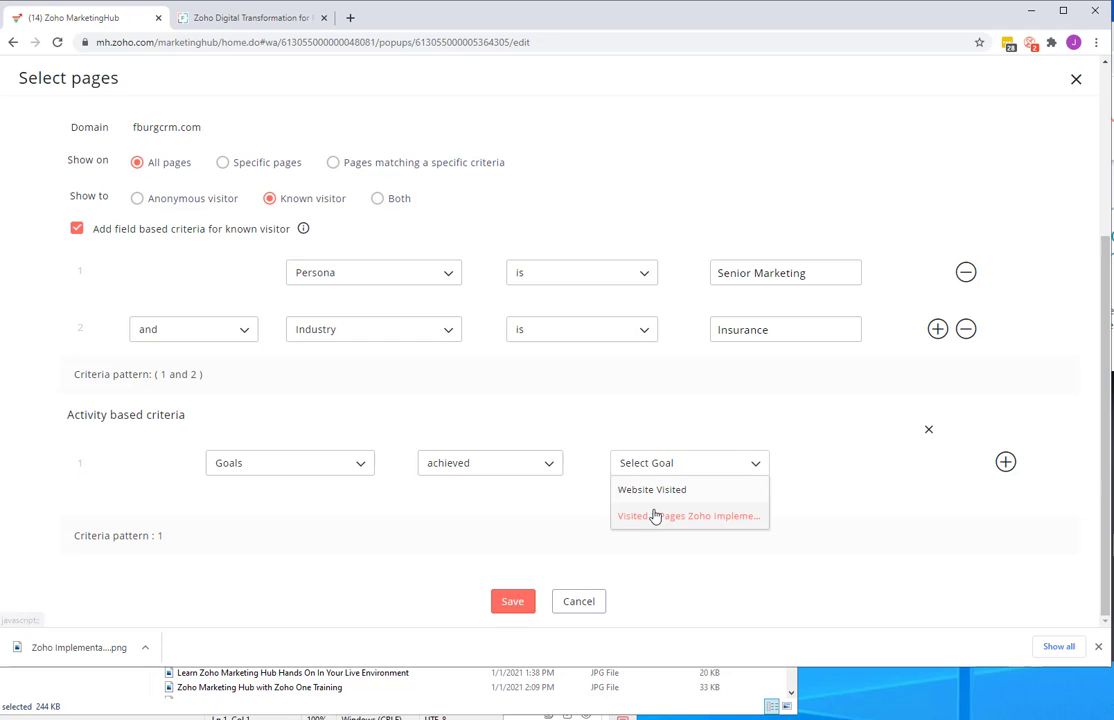
click(654, 517)
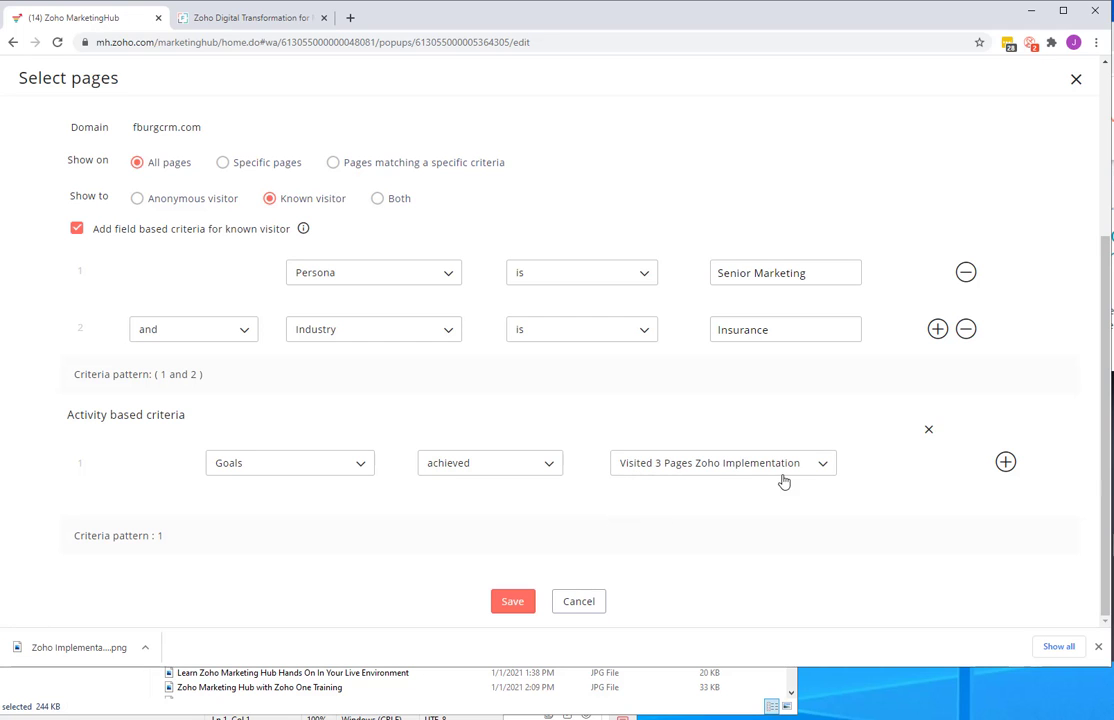
click(506, 602)
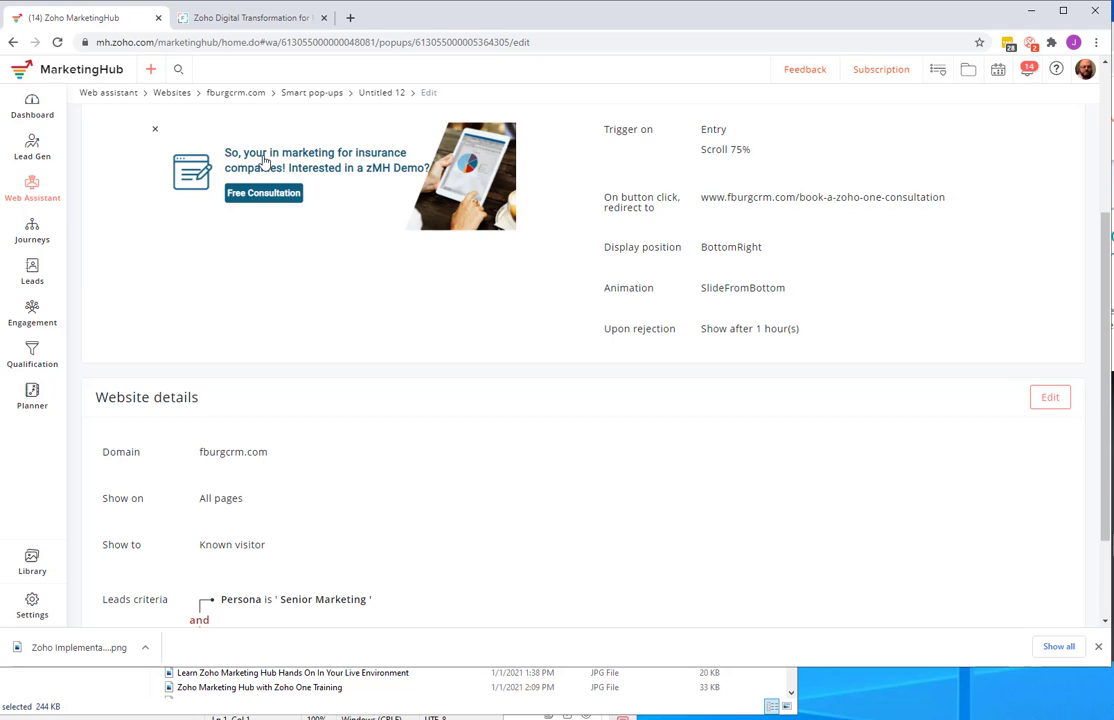
Review the saved website details and criteria of the pop-up, and return to the list of smart pop-ups for fburgcrm.com
scroll(249, 527, down, 2)
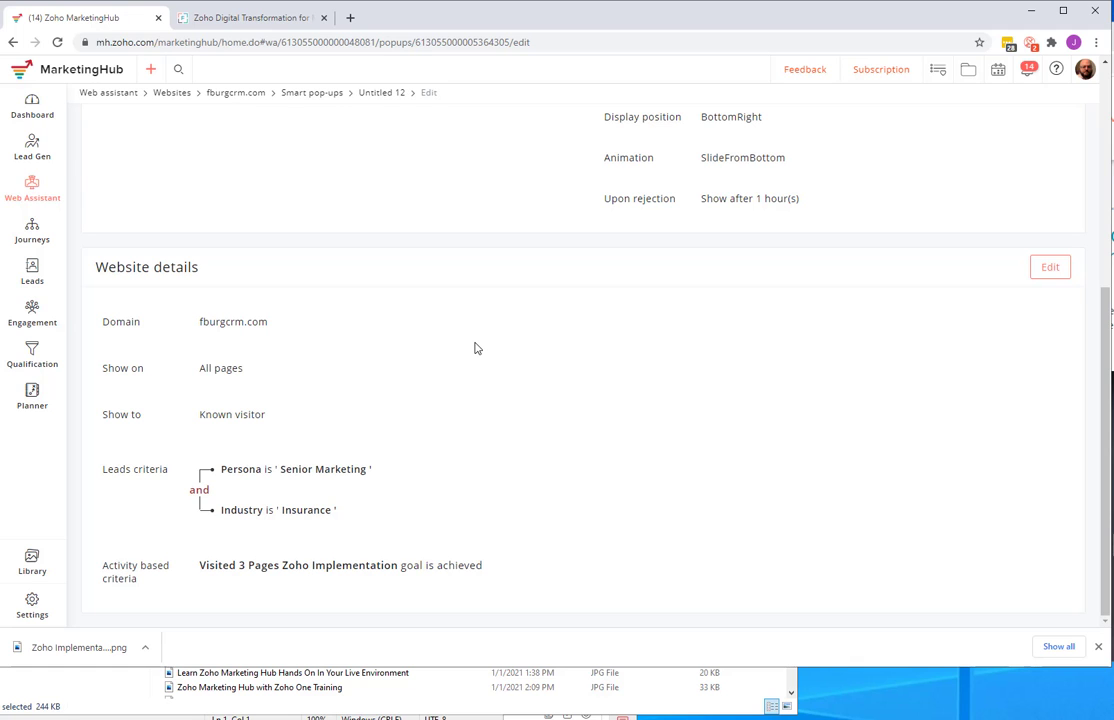
scroll(476, 348, up, 4)
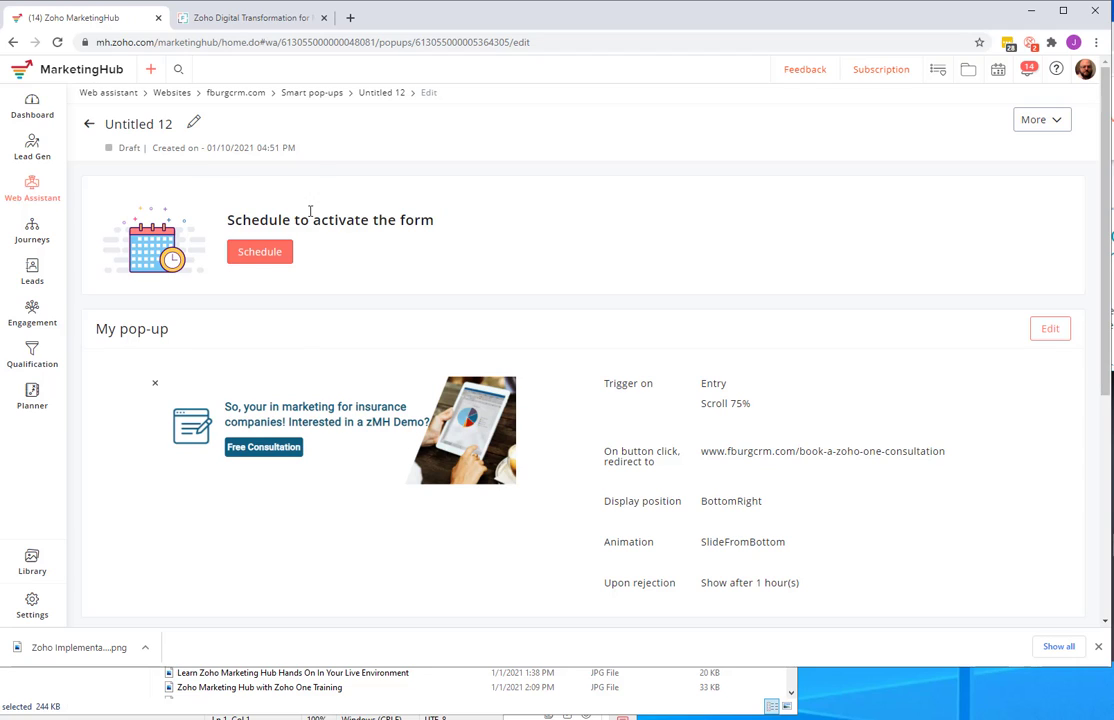
click(305, 92)
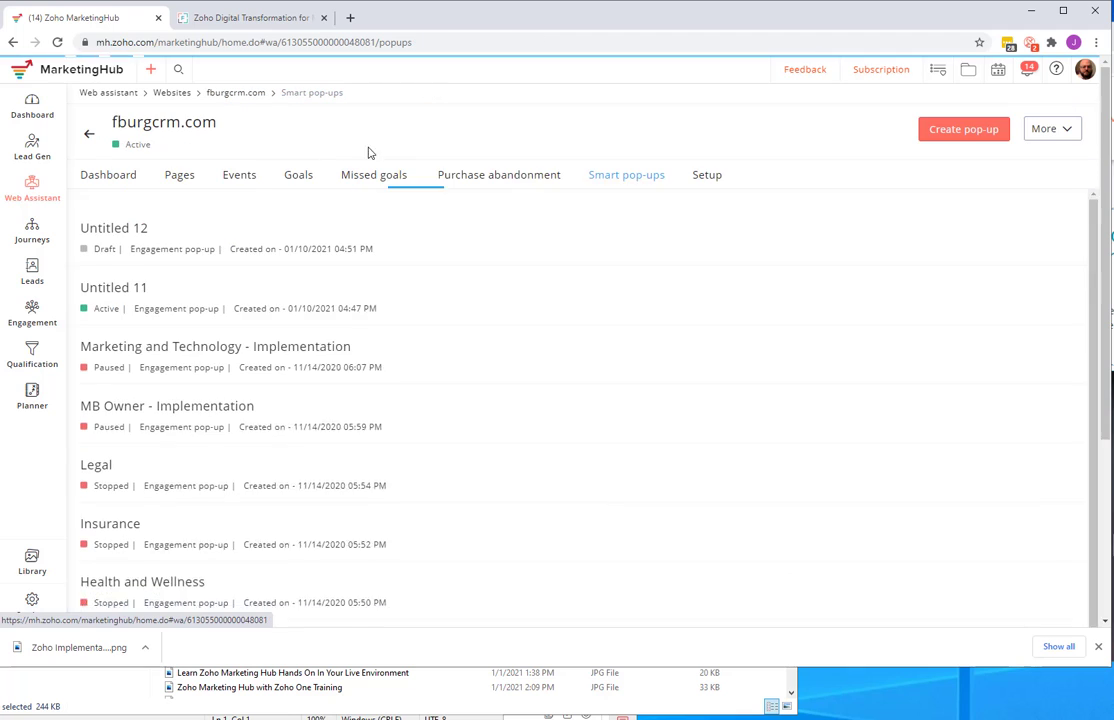